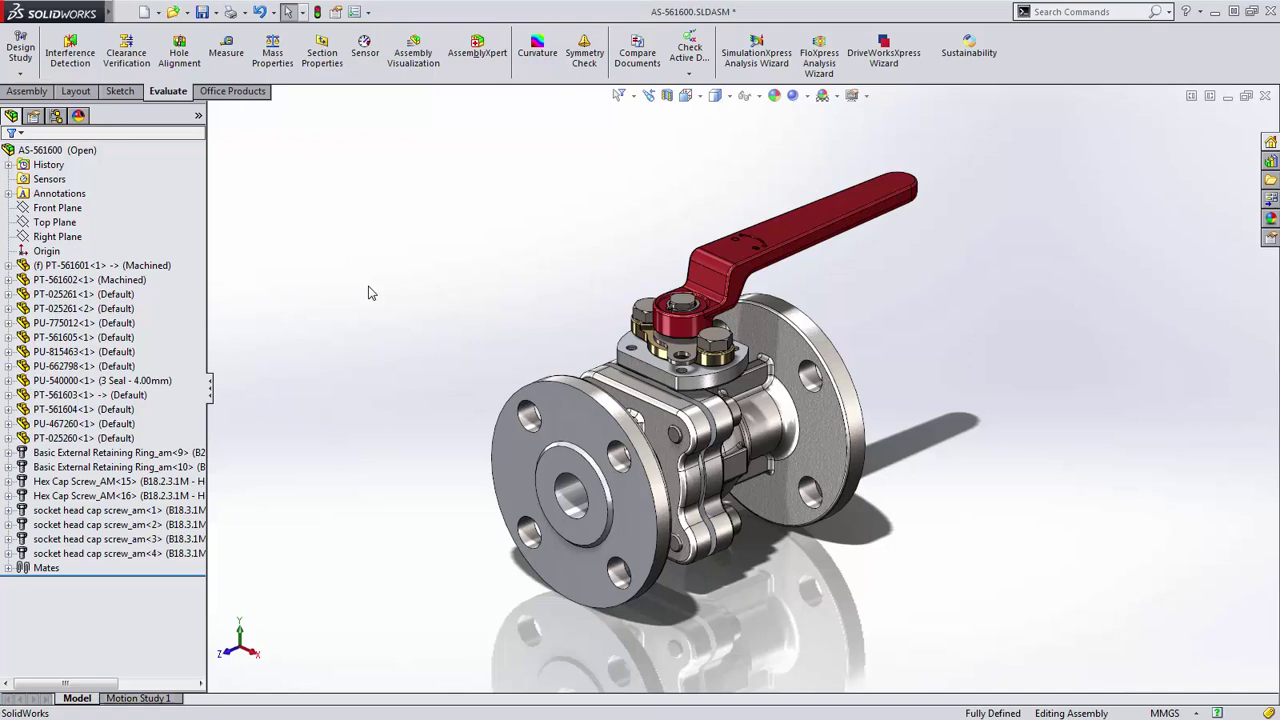
Run Interference Detection on the whole valve assembly and inspect Interference7 through Interference10 in the model
{"action": "left_click", "coordinate": [82, 60]}
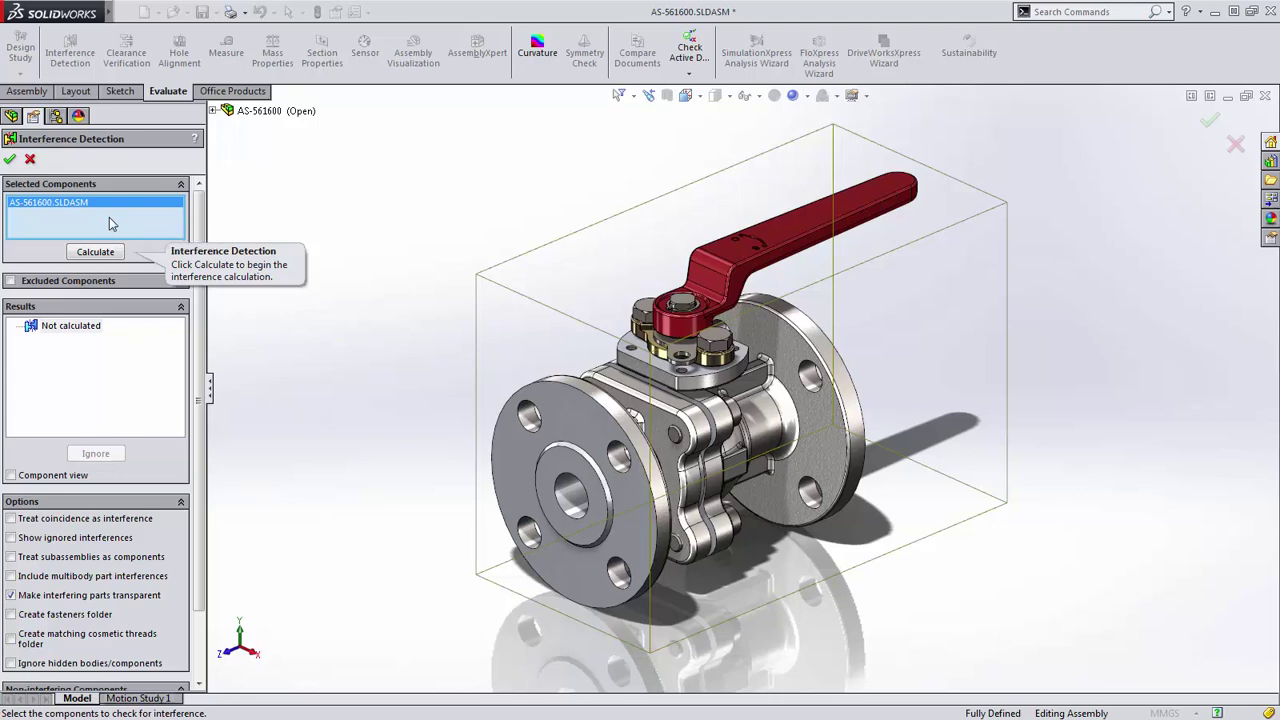
{"action": "left_click", "coordinate": [104, 252]}
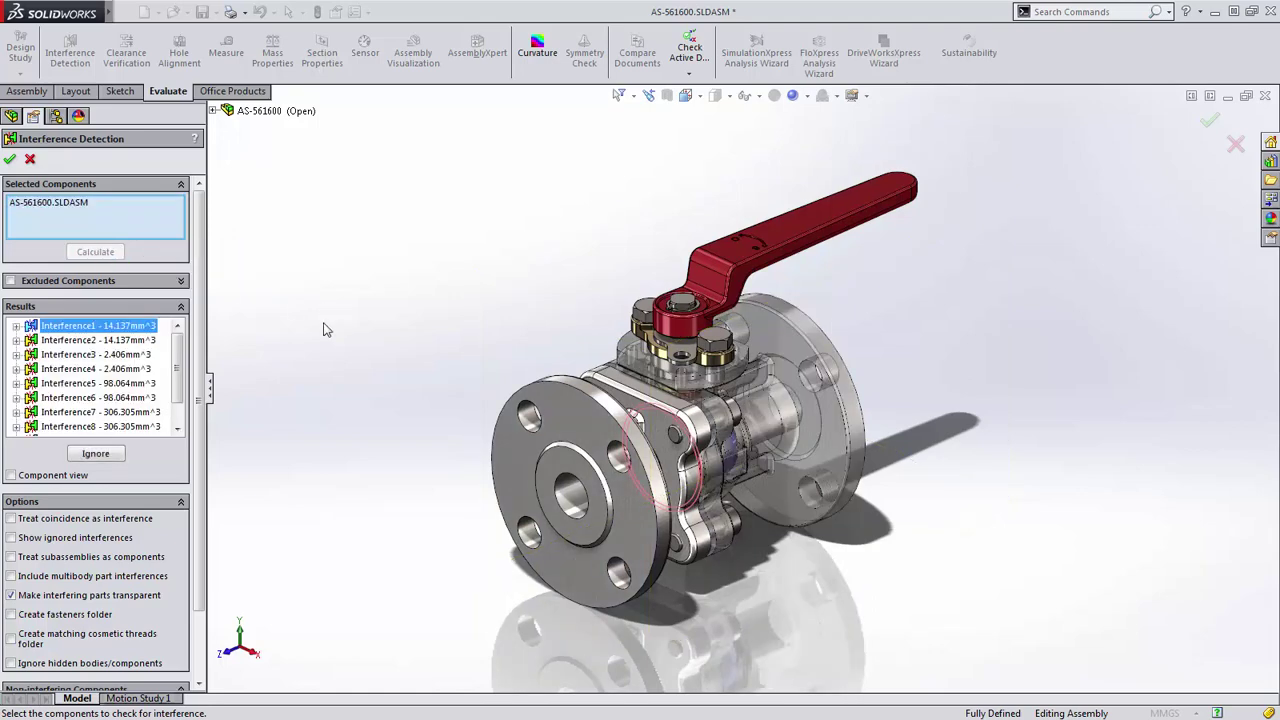
{"action": "scroll", "coordinate": [179, 376], "scroll_direction": "down", "scroll_amount": 1}
{"action": "scroll", "coordinate": [179, 376], "scroll_direction": "down", "scroll_amount": 1}
{"action": "left_click", "coordinate": [142, 386]}
{"action": "left_click", "coordinate": [134, 398]}
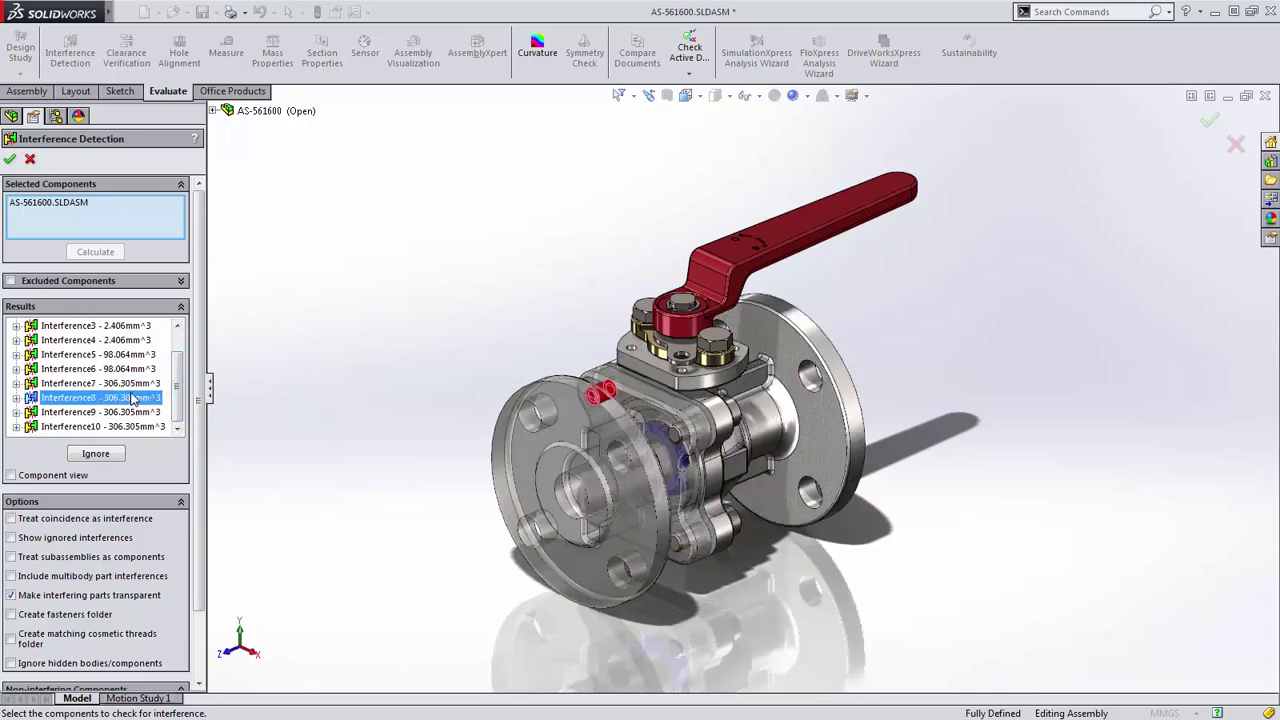
{"action": "left_click", "coordinate": [138, 412]}
{"action": "left_click", "coordinate": [131, 427]}
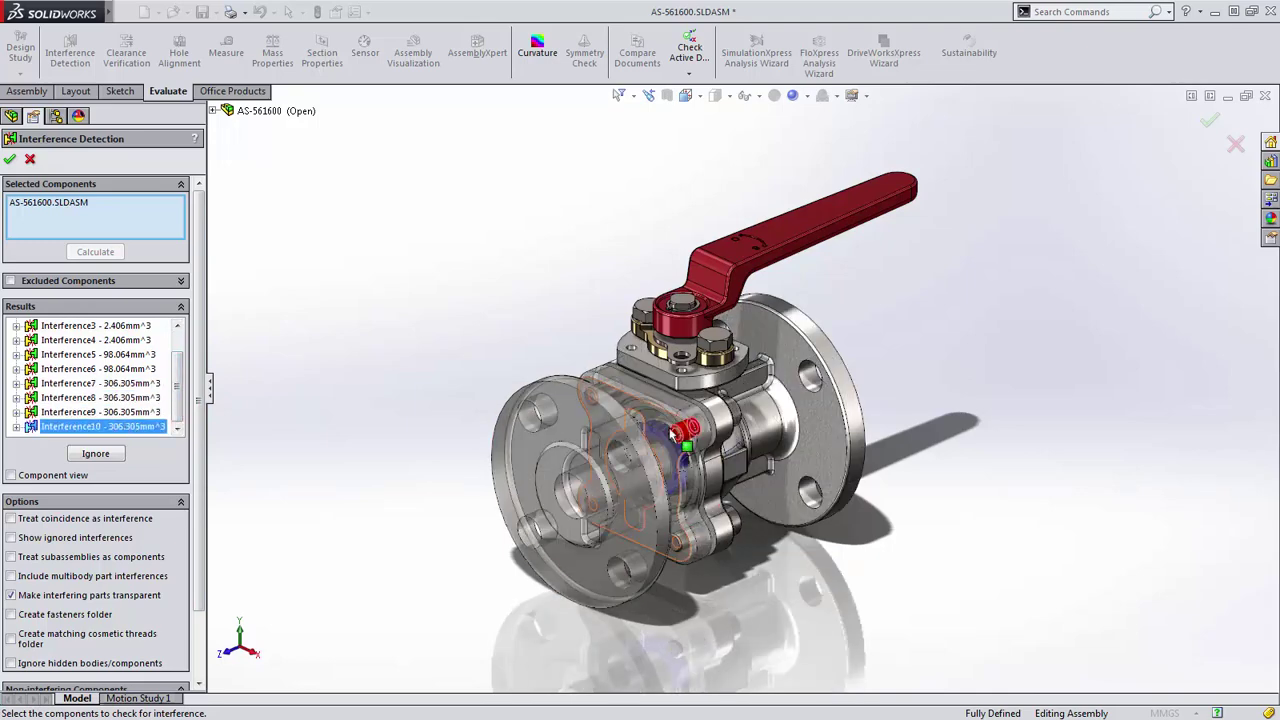
{"action": "scroll", "coordinate": [708, 448], "scroll_direction": "down", "scroll_amount": 3}
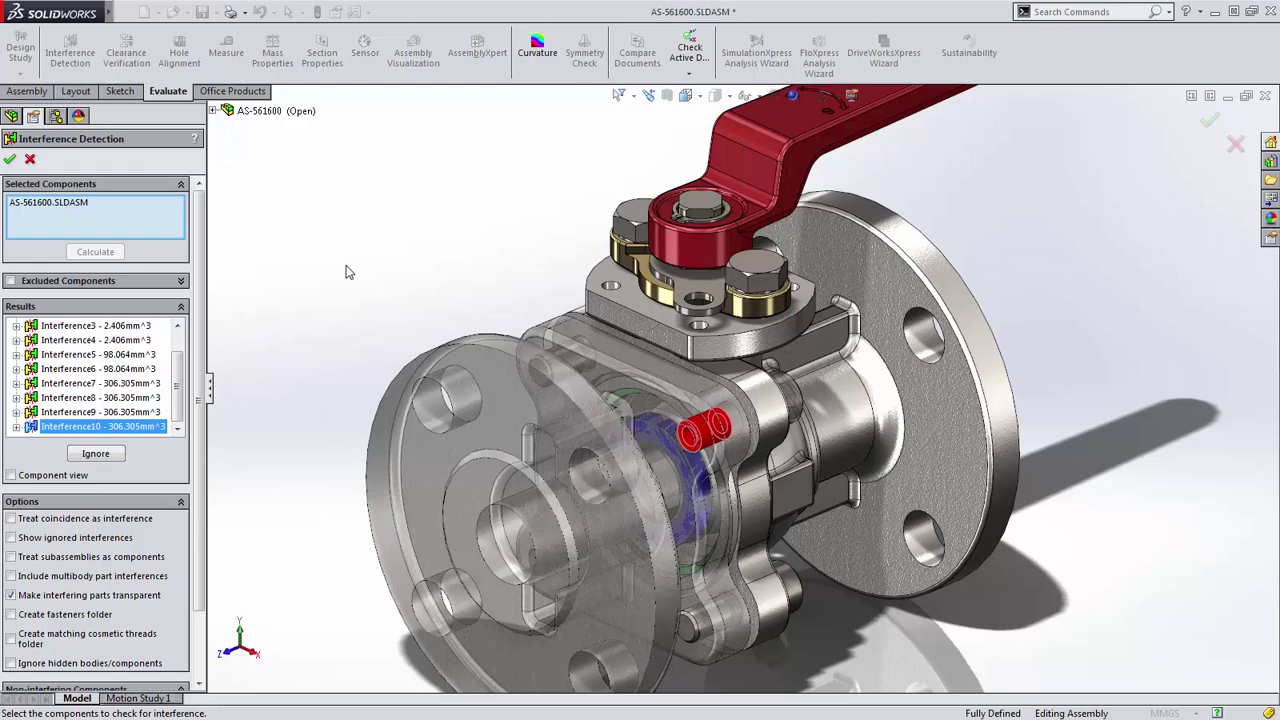
Group the fastener interferences in their own results folder and inspect Interference1 and Interference2 outside it
{"action": "left_click", "coordinate": [12, 615]}
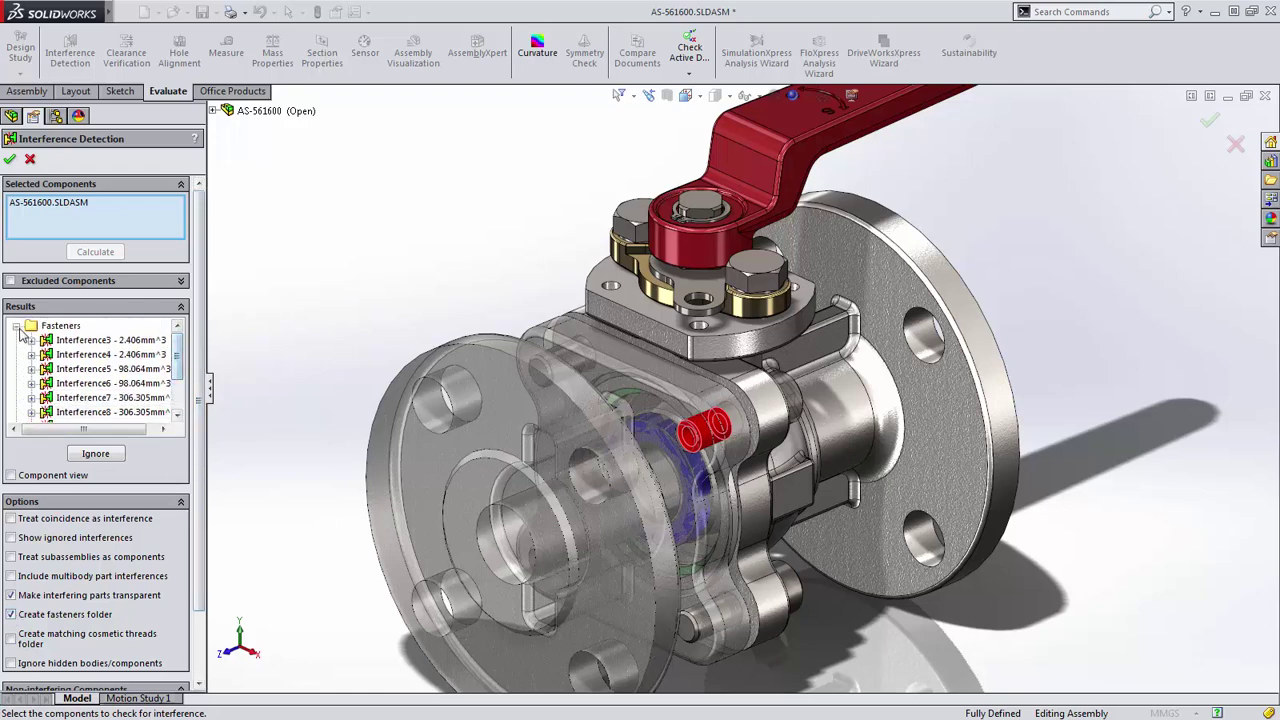
{"action": "left_click", "coordinate": [17, 327]}
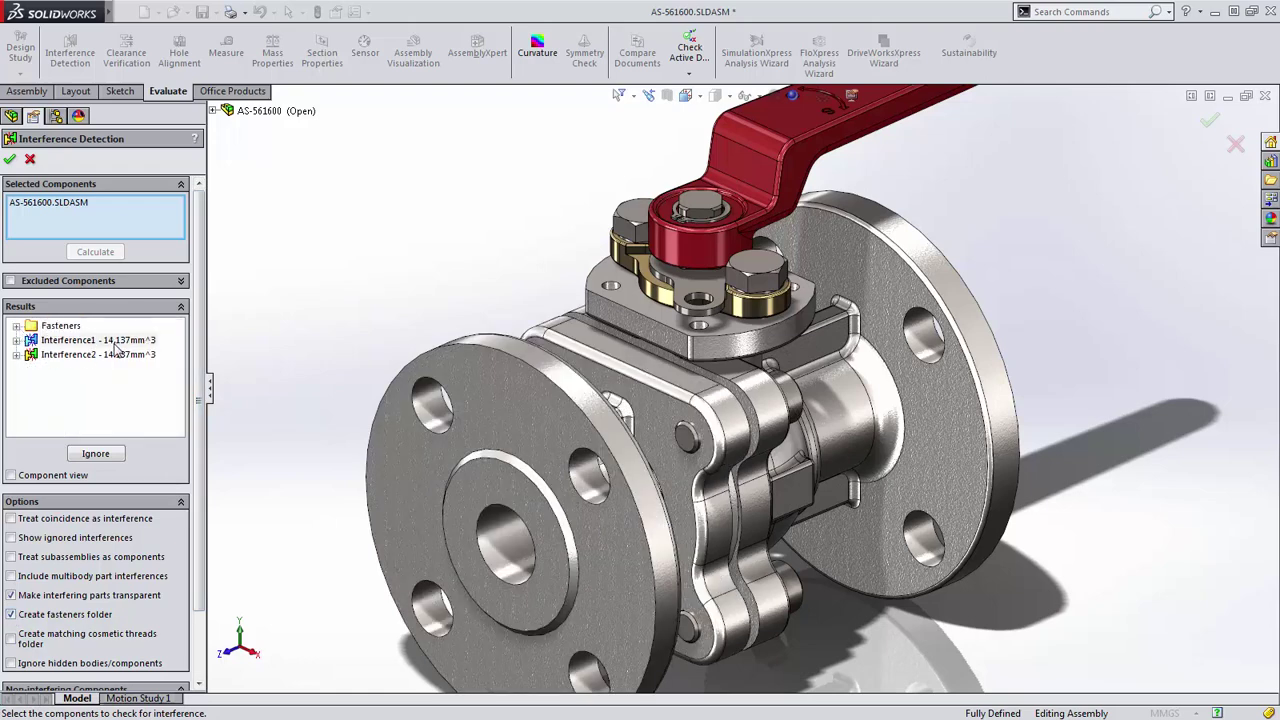
{"action": "left_click", "coordinate": [115, 342]}
{"action": "left_click", "coordinate": [112, 357]}
{"action": "middle_click_drag", "start_coordinate": [470, 500], "coordinate": [633, 543]}
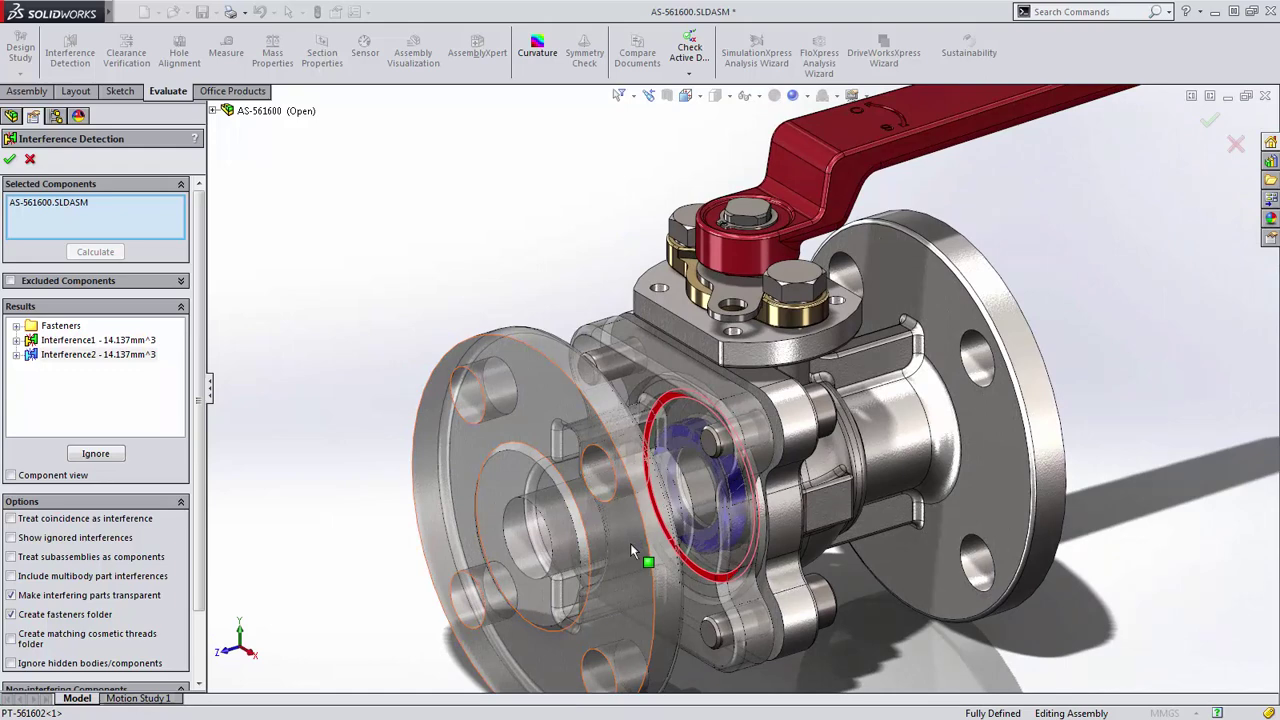
Ignore Interference2 and Interference1 in the interference results
{"action": "left_click", "coordinate": [117, 356]}
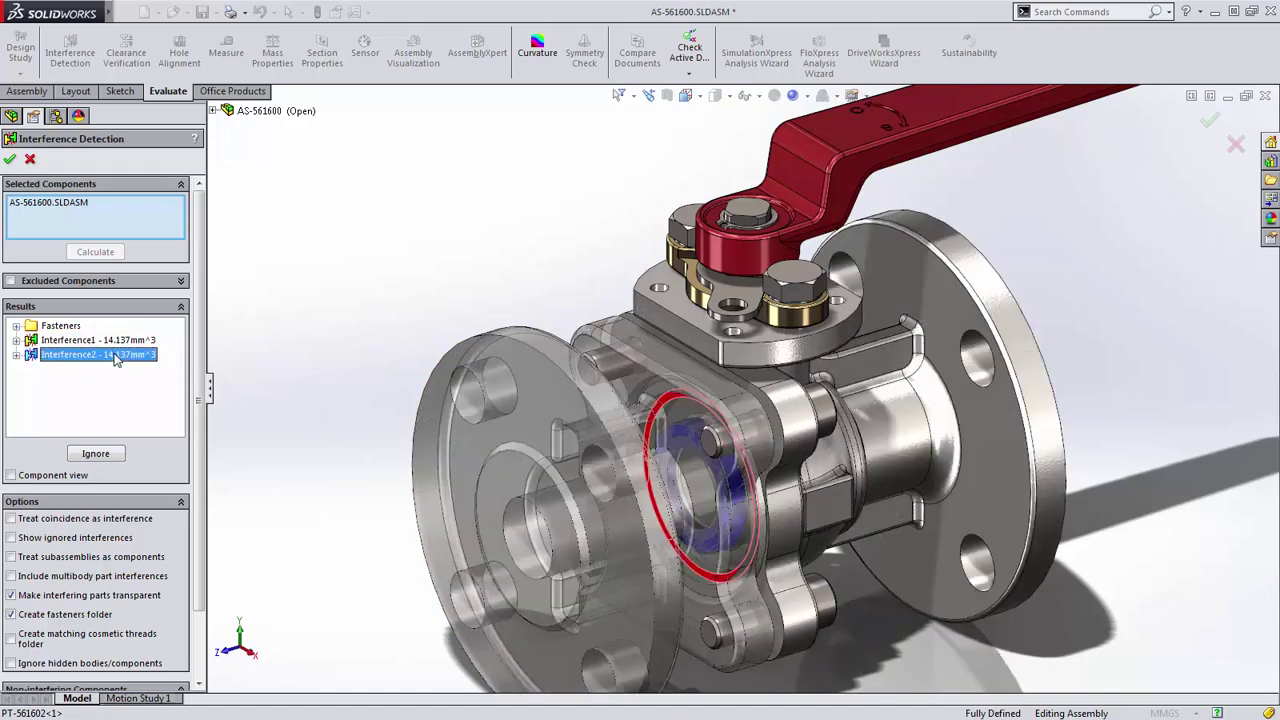
{"action": "right_click", "coordinate": [117, 356]}
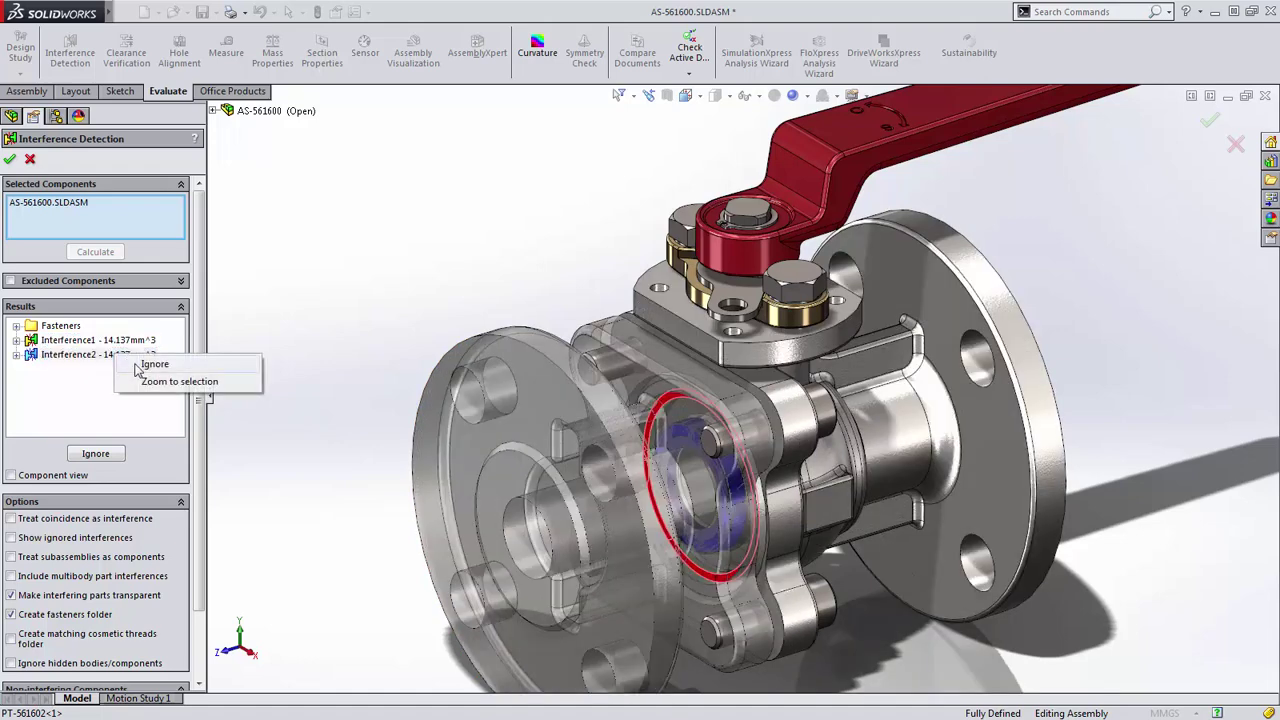
{"action": "left_click", "coordinate": [130, 361]}
{"action": "right_click", "coordinate": [112, 345]}
{"action": "left_click", "coordinate": [116, 354]}
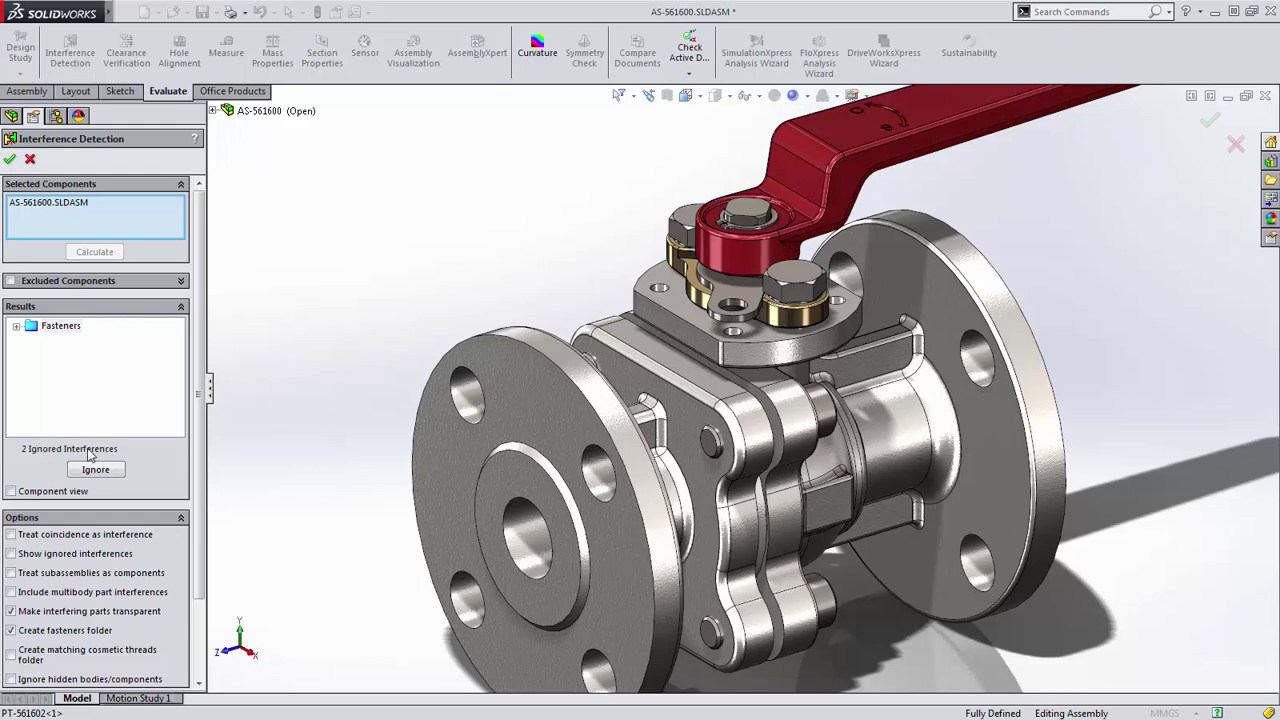
Briefly show the ignored interferences in the results and hide them again
{"action": "left_click", "coordinate": [11, 554]}
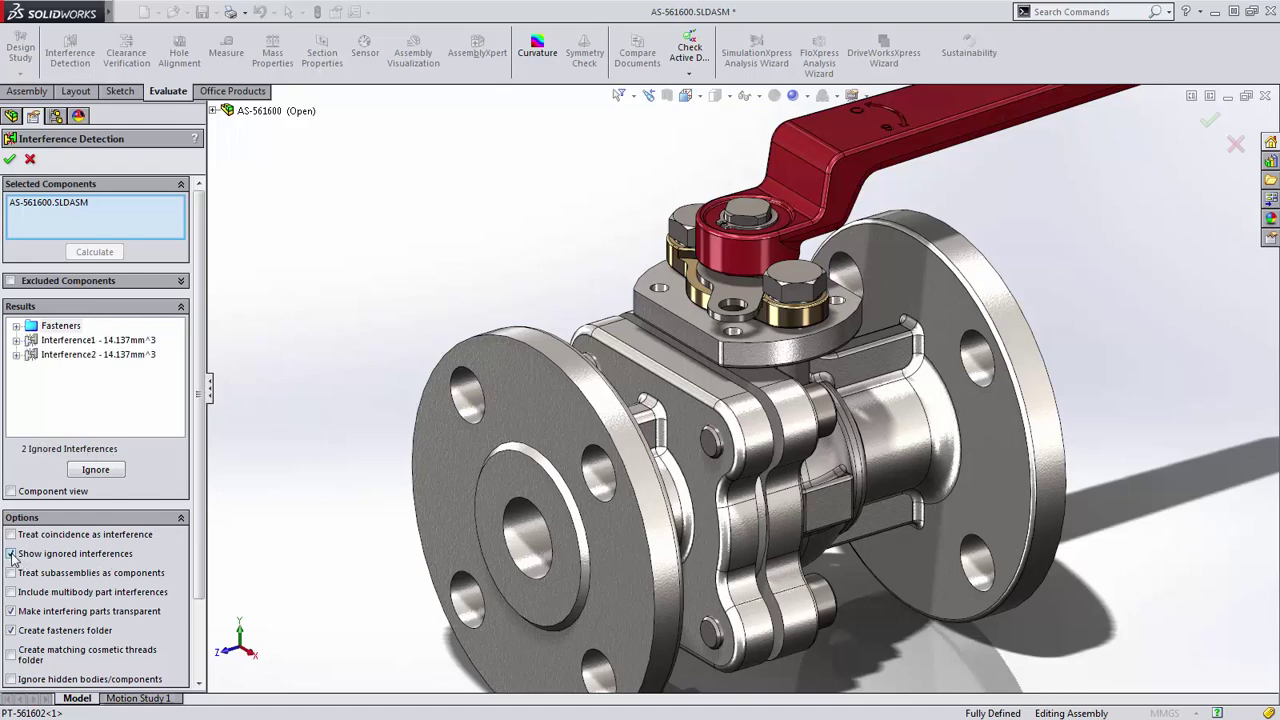
{"action": "left_click", "coordinate": [11, 554]}
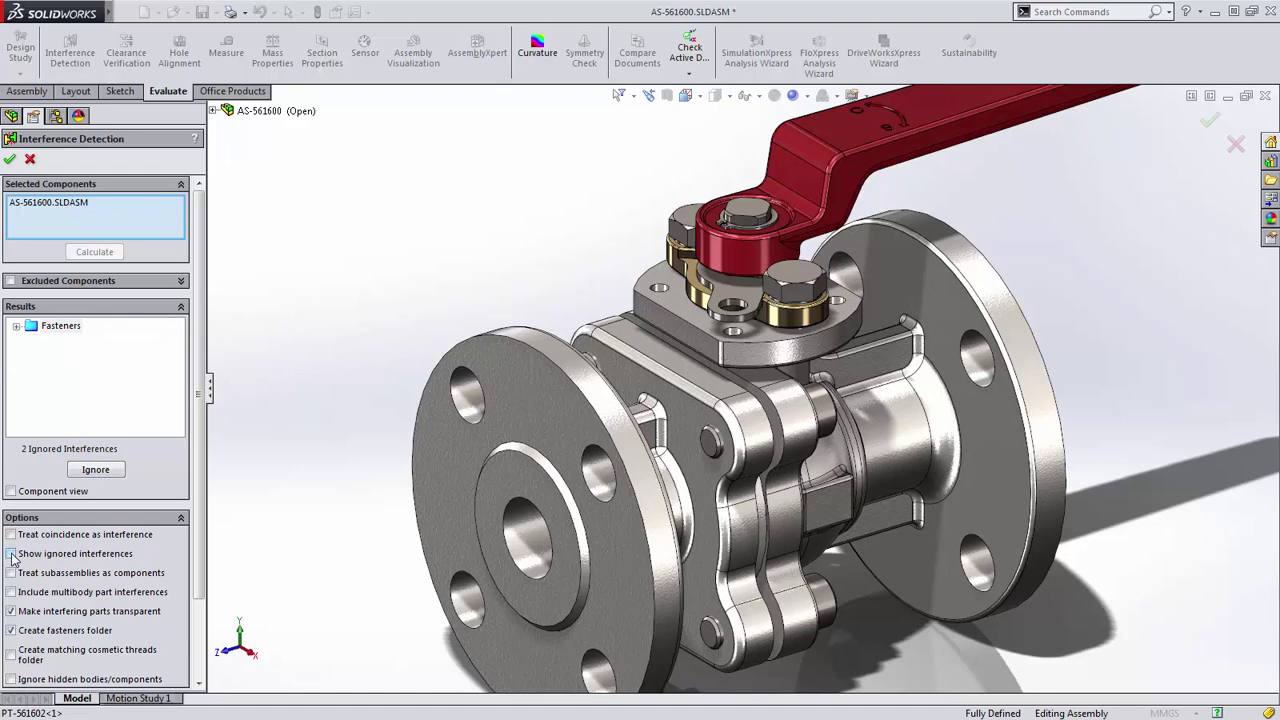
{"action": "key", "text": "f"}
{"action": "middle_click_drag", "start_coordinate": [521, 408], "coordinate": [421, 436]}
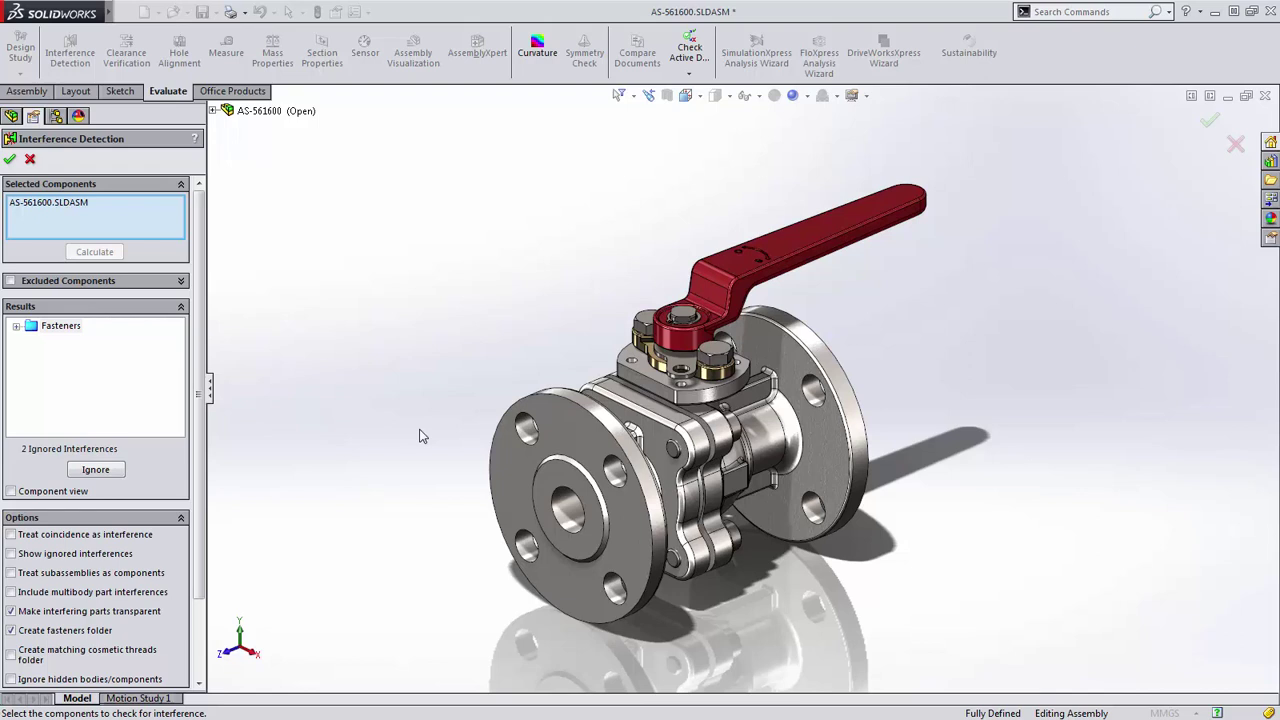
Replace the fasteners folder with a matching cosmetic threads folder and inspect Interference5 and Interference6 inside it
{"action": "left_click", "coordinate": [11, 630]}
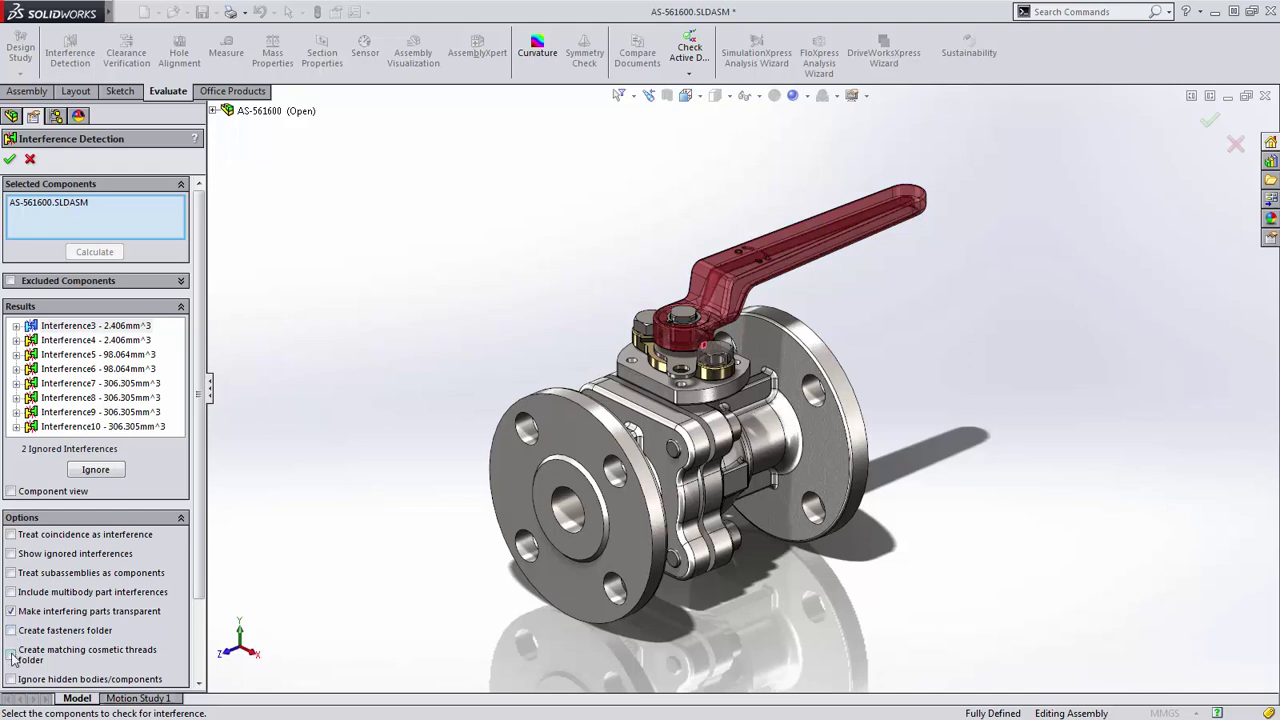
{"action": "left_click", "coordinate": [11, 655]}
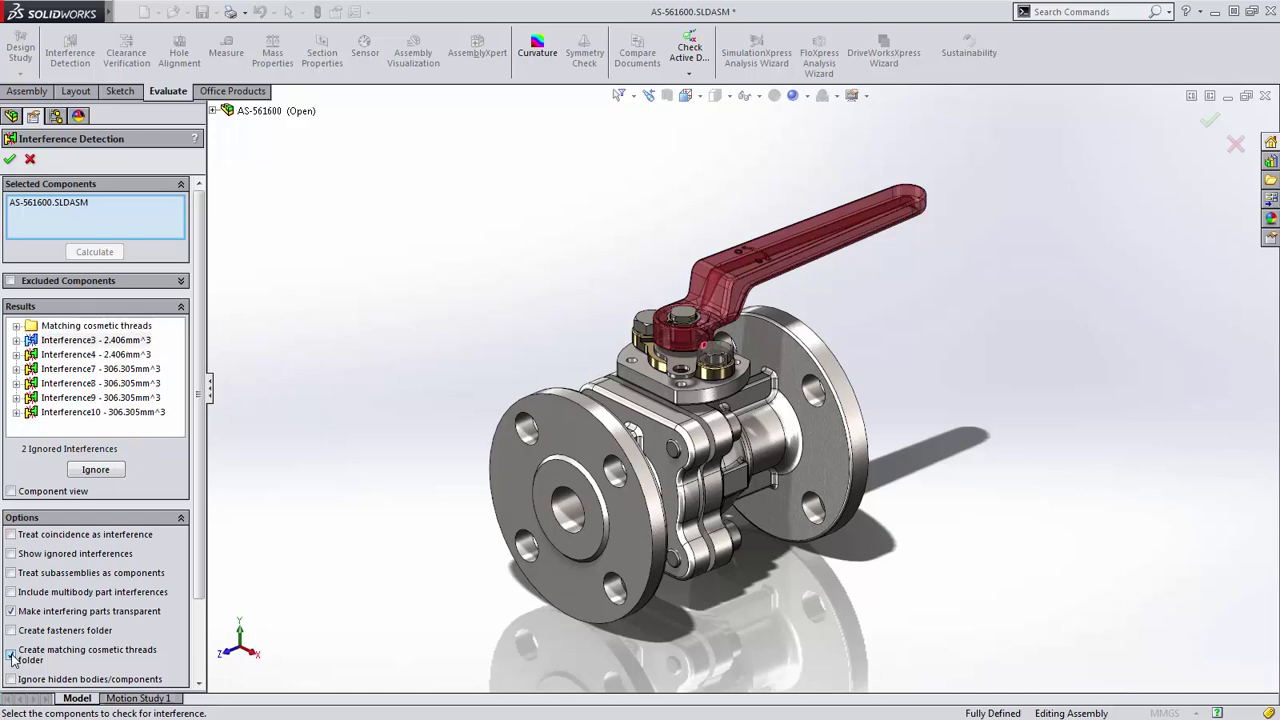
{"action": "left_click", "coordinate": [16, 326]}
{"action": "left_click", "coordinate": [99, 341]}
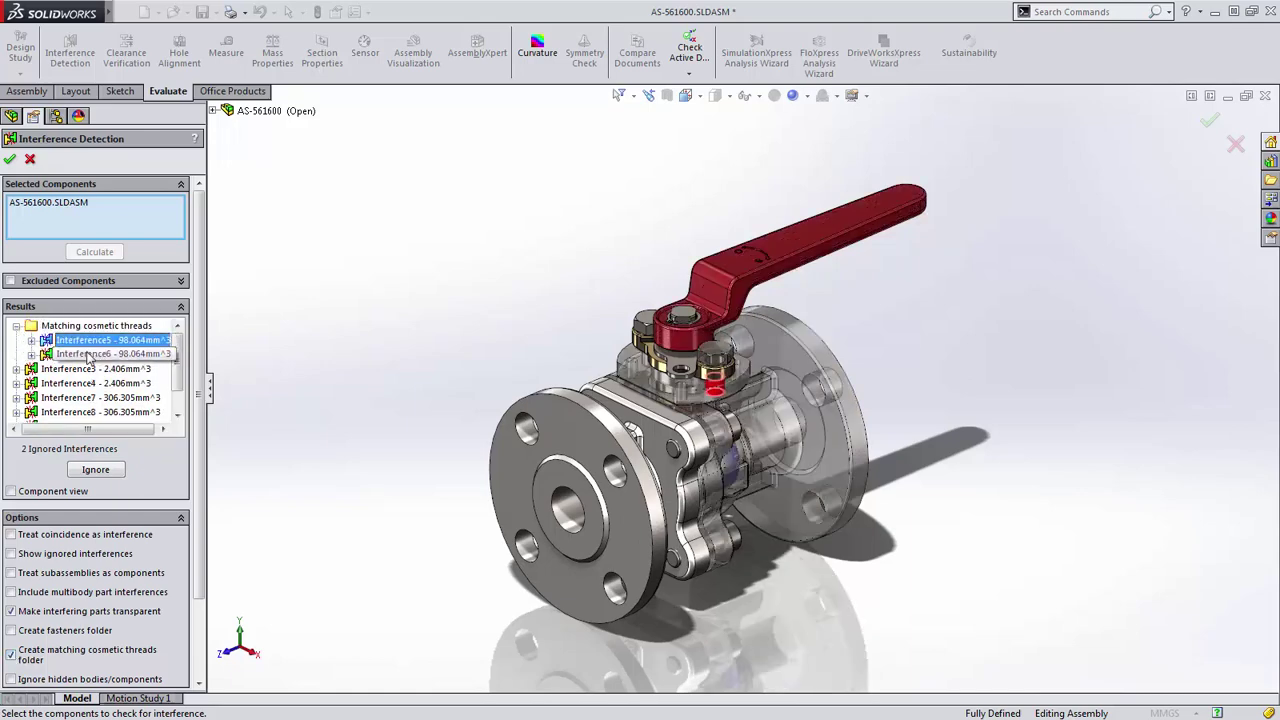
{"action": "left_click", "coordinate": [100, 355]}
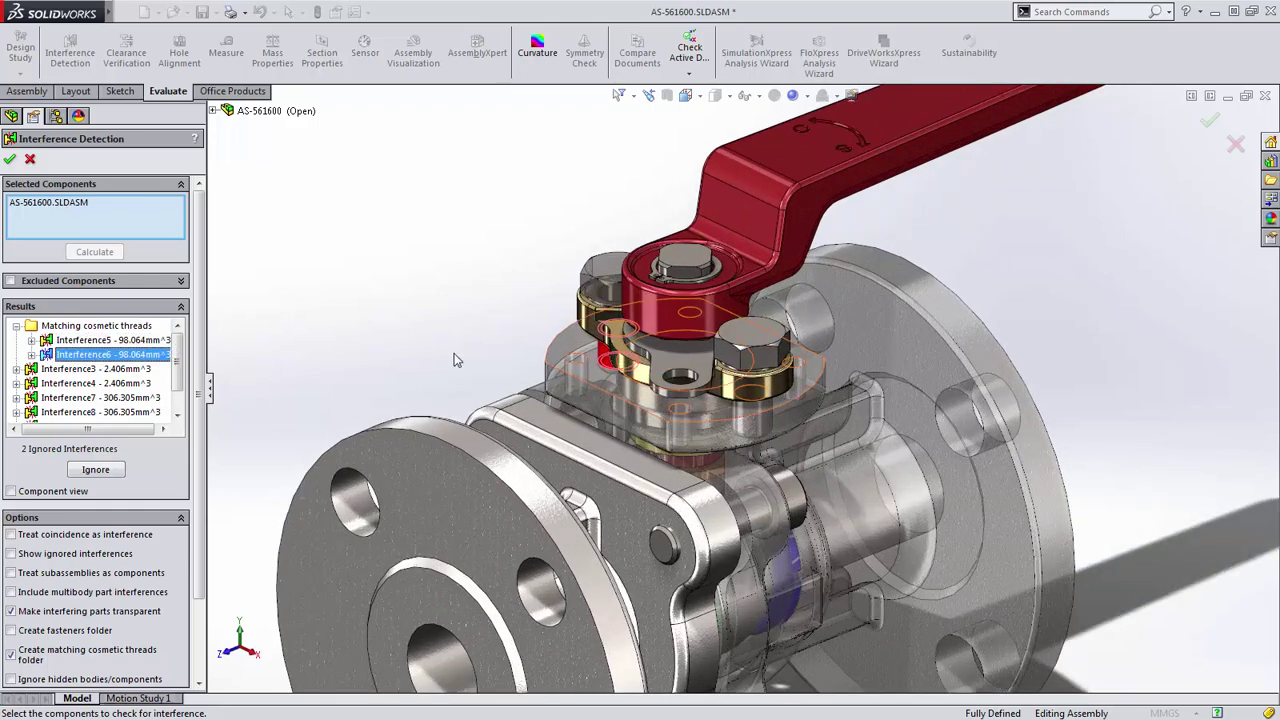
{"action": "middle_click_drag", "start_coordinate": [437, 354], "coordinate": [460, 349]}
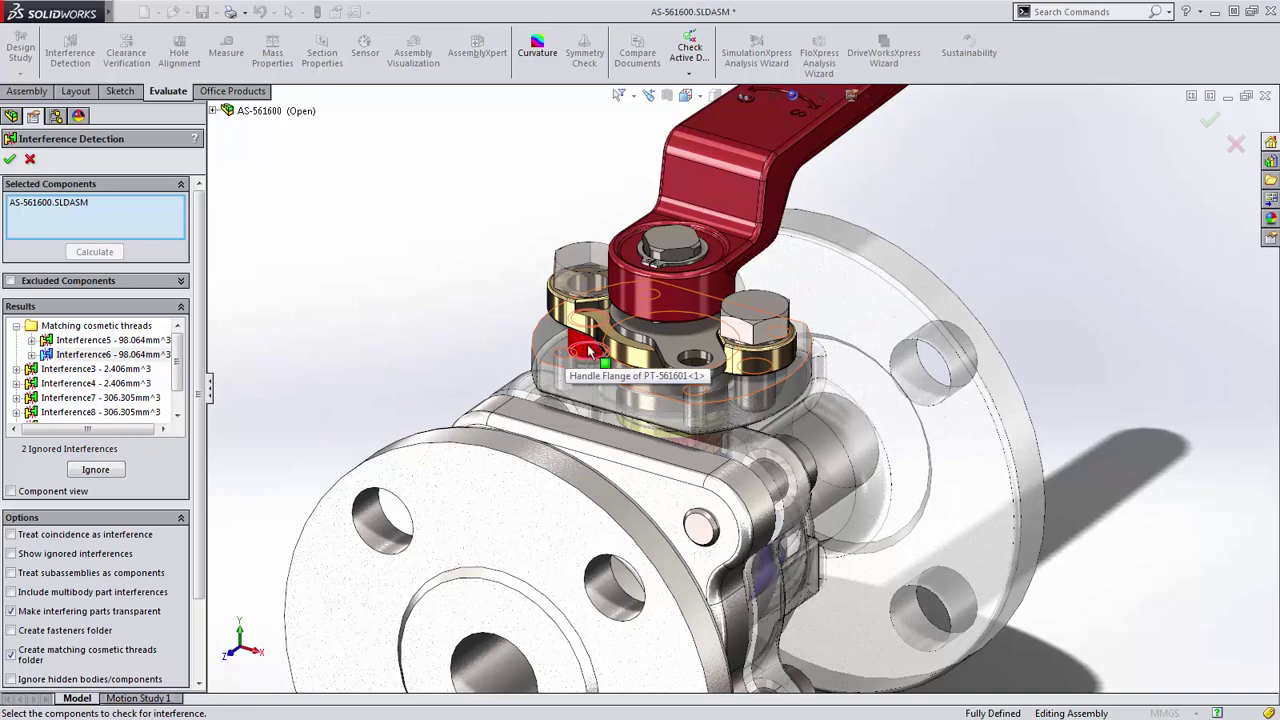
{"action": "key", "text": "ctrl+7"}
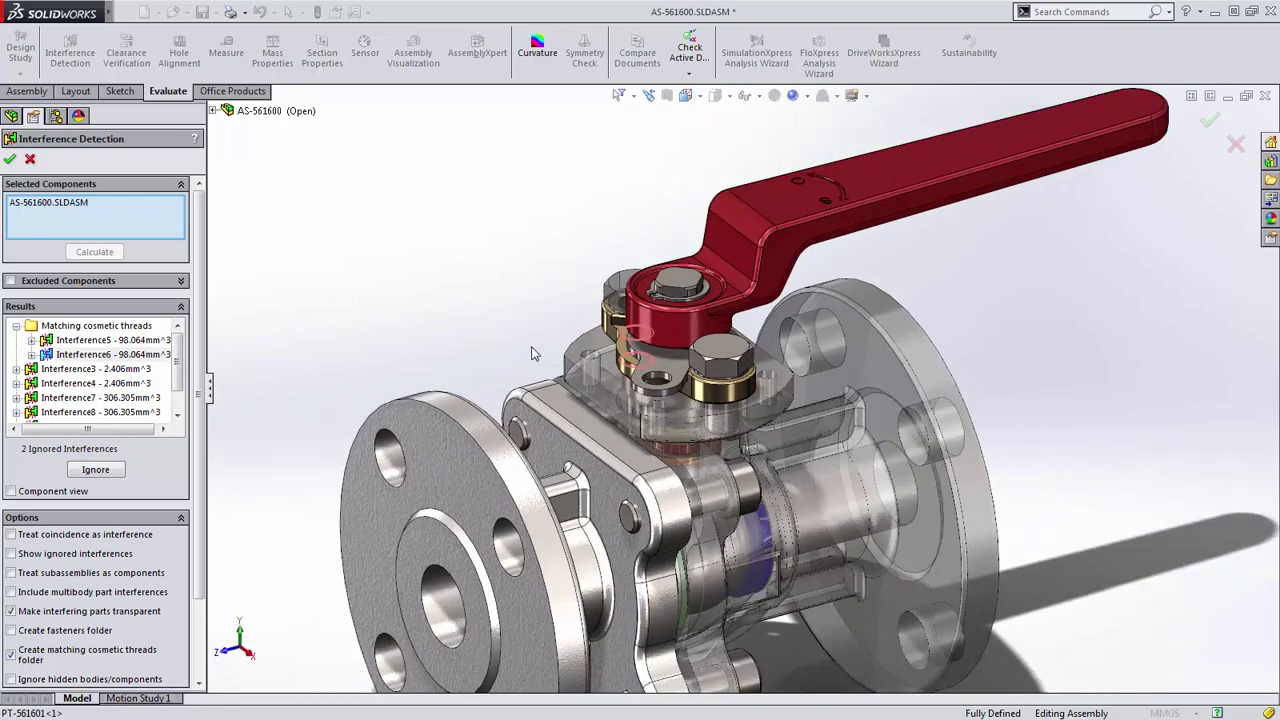
{"action": "left_click", "coordinate": [17, 328]}
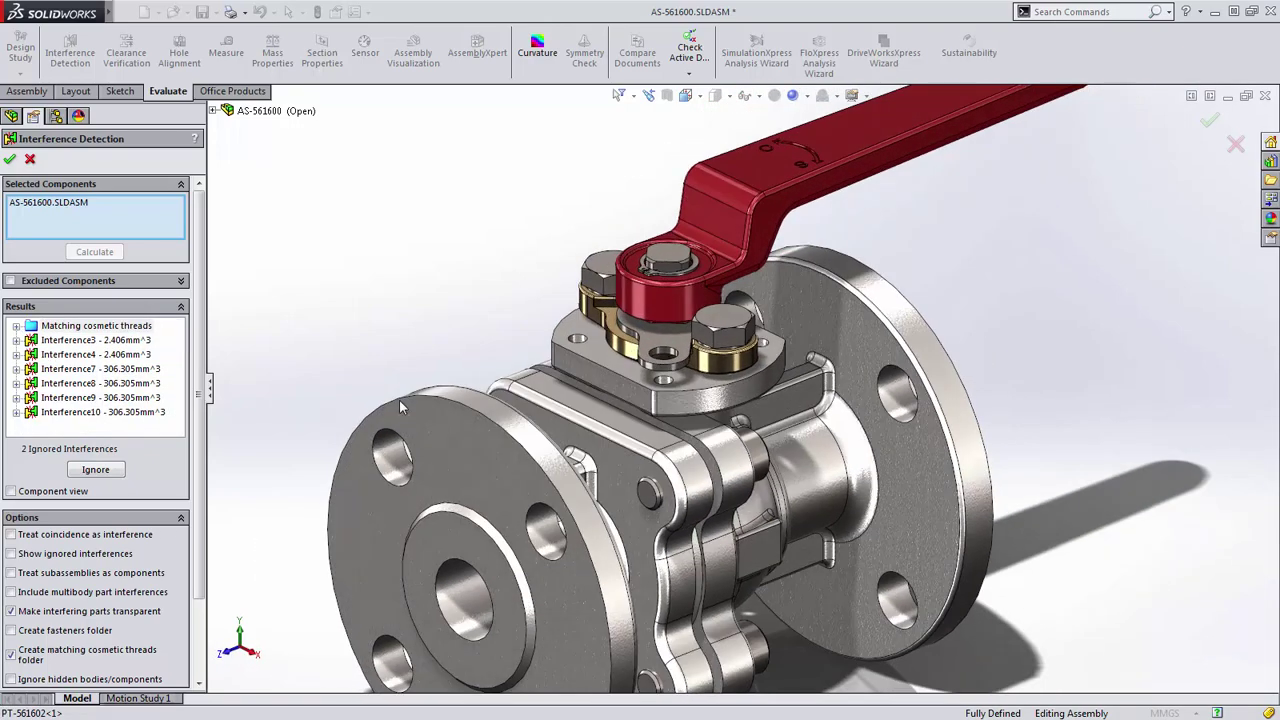
Inspect Interference7, Interference8 and Interference9 outside the matching threads folder and finish the interference check
{"action": "left_click", "coordinate": [145, 371]}
{"action": "left_click", "coordinate": [136, 385]}
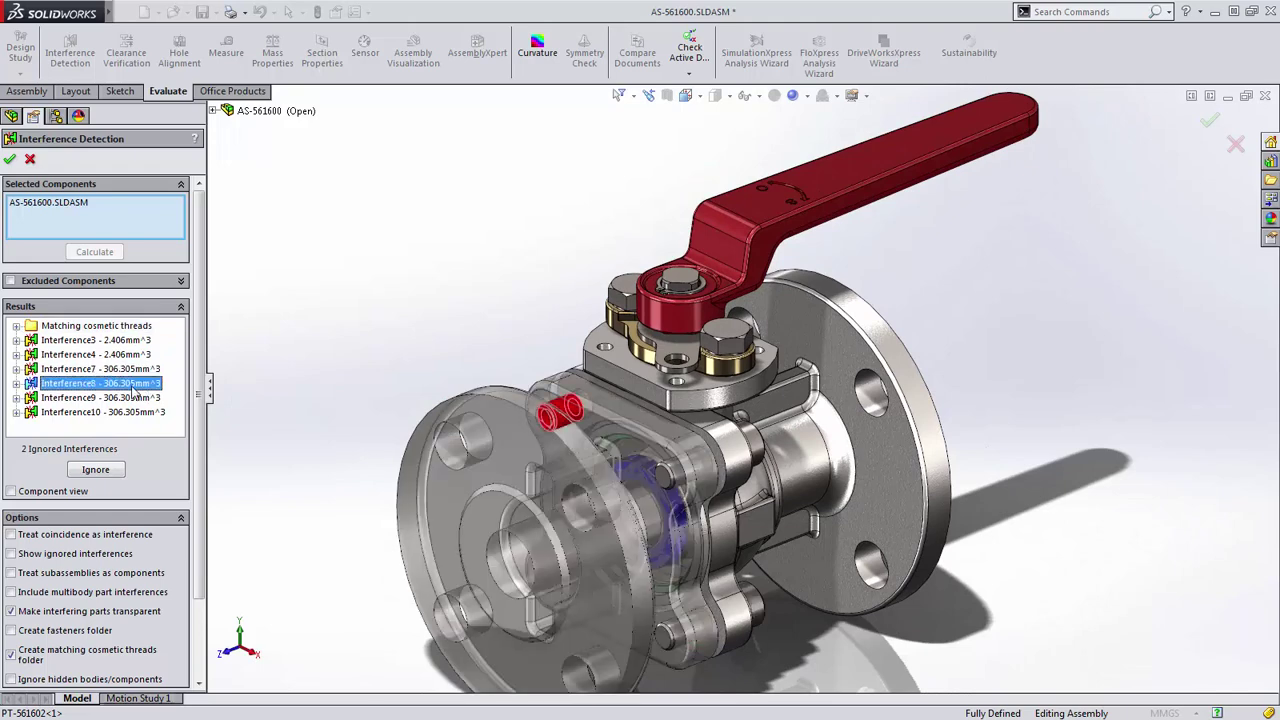
{"action": "left_click", "coordinate": [131, 399]}
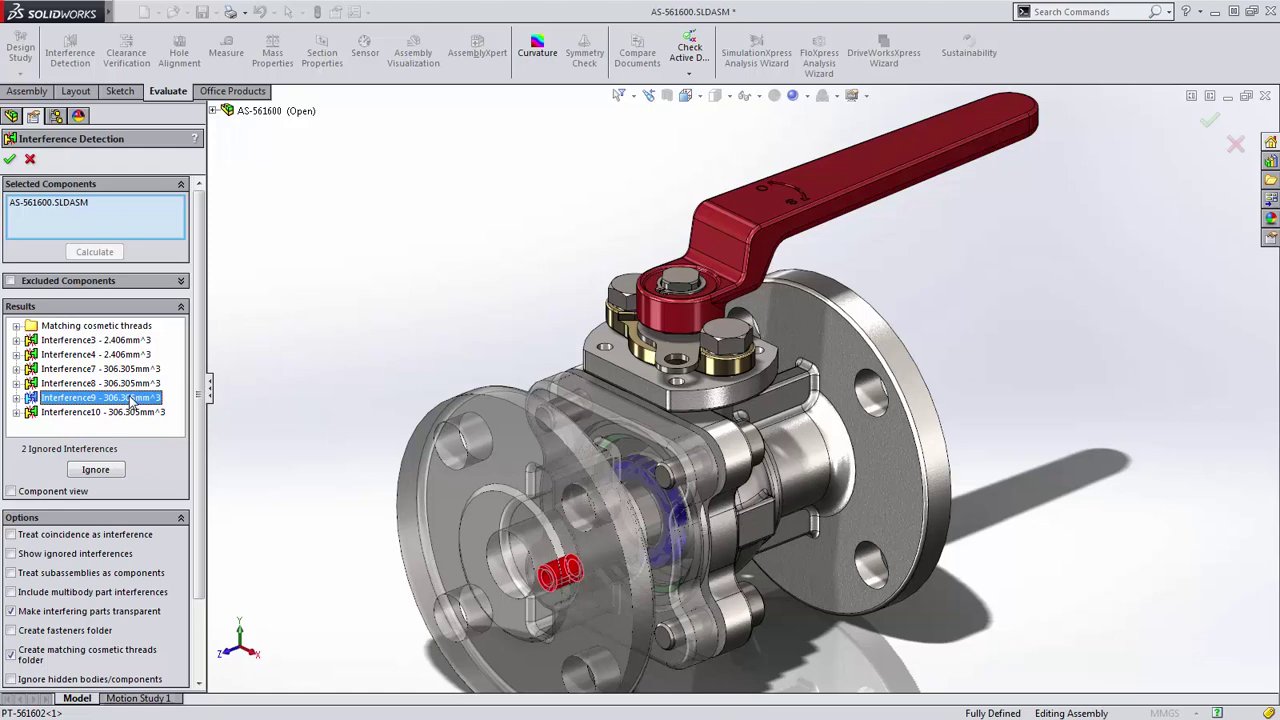
{"action": "left_click", "coordinate": [9, 159]}
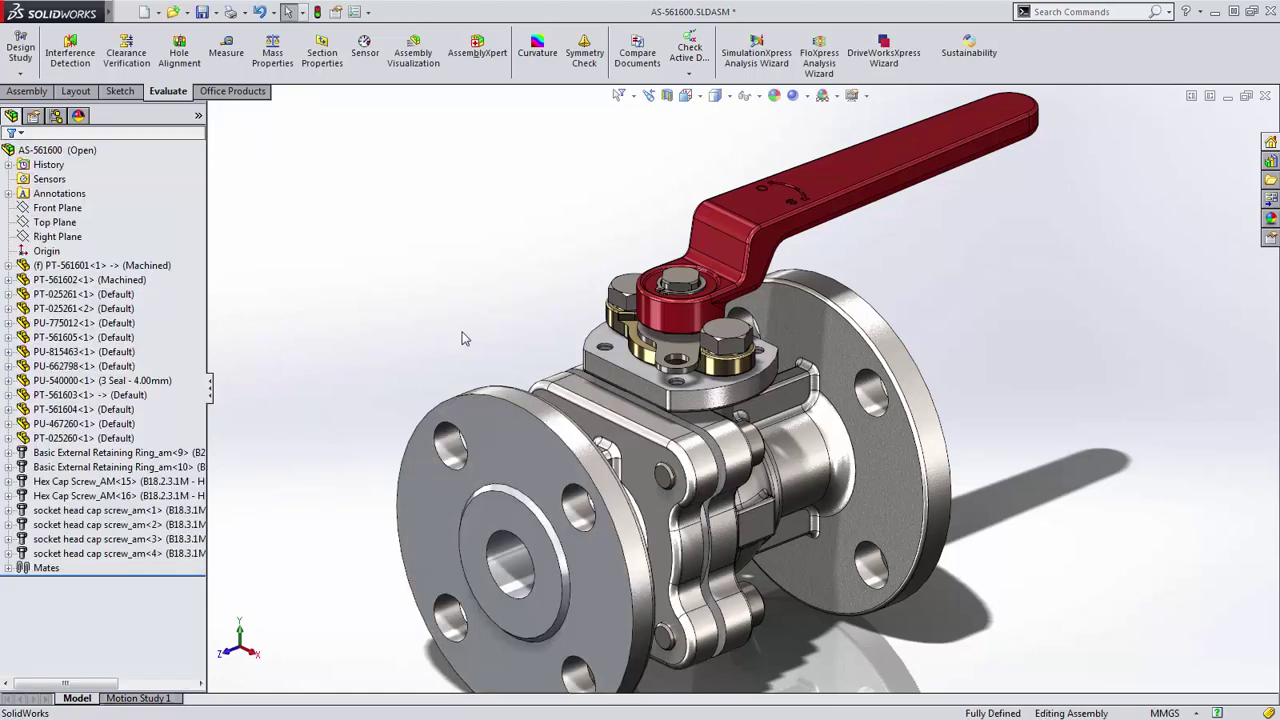
Check the size of the upper socket head cap screw in the valve body's mounting flange
{"action": "scroll", "coordinate": [712, 540], "scroll_direction": "down", "scroll_amount": 3}
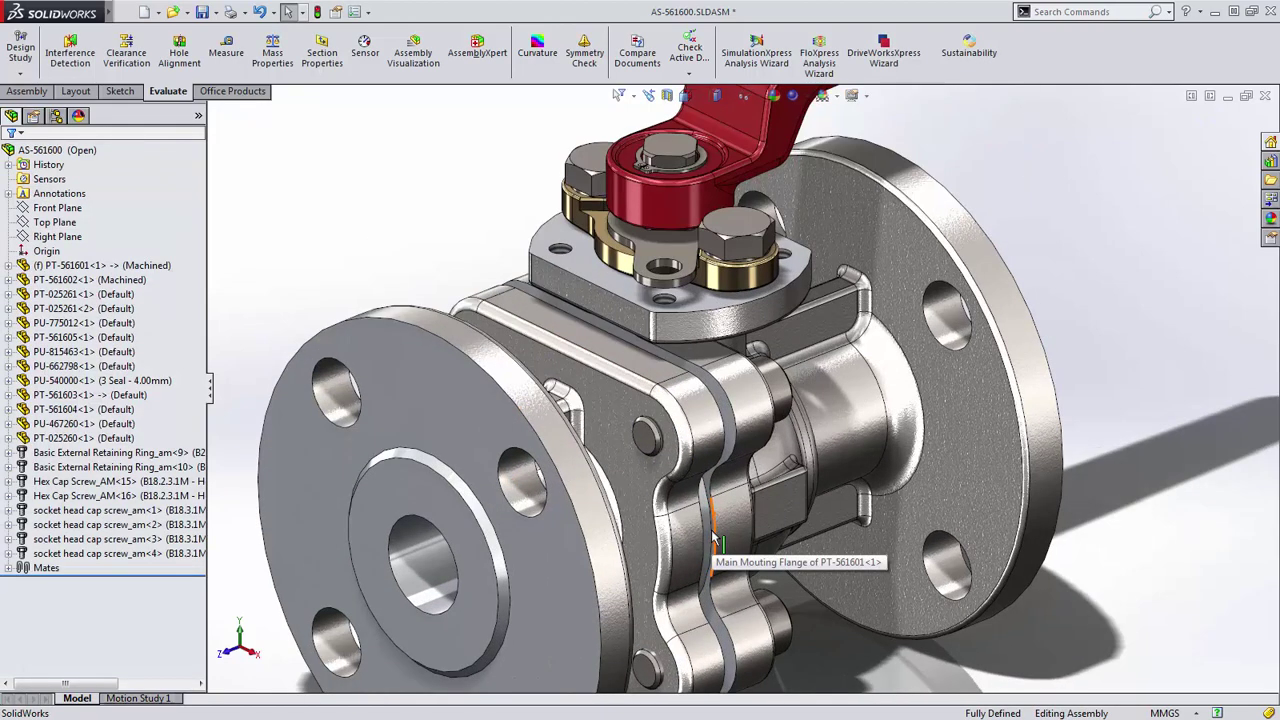
{"action": "left_click", "coordinate": [648, 438]}
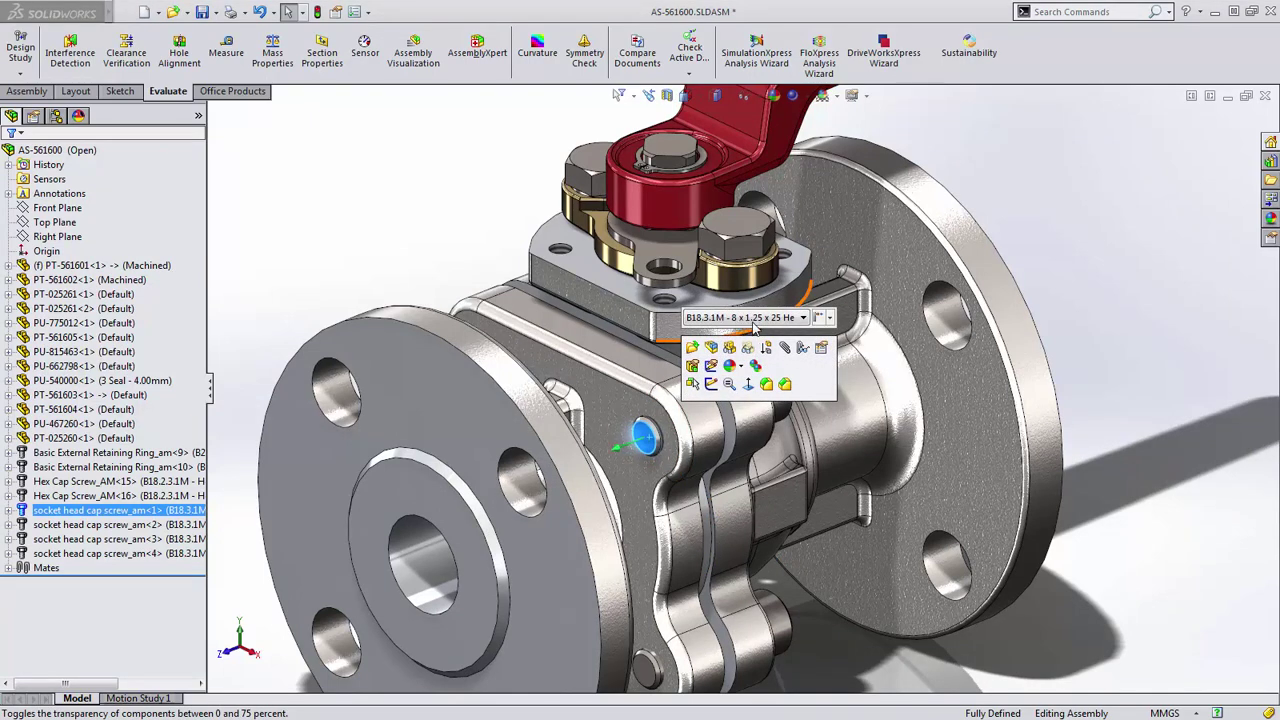
{"action": "left_click", "coordinate": [560, 322]}
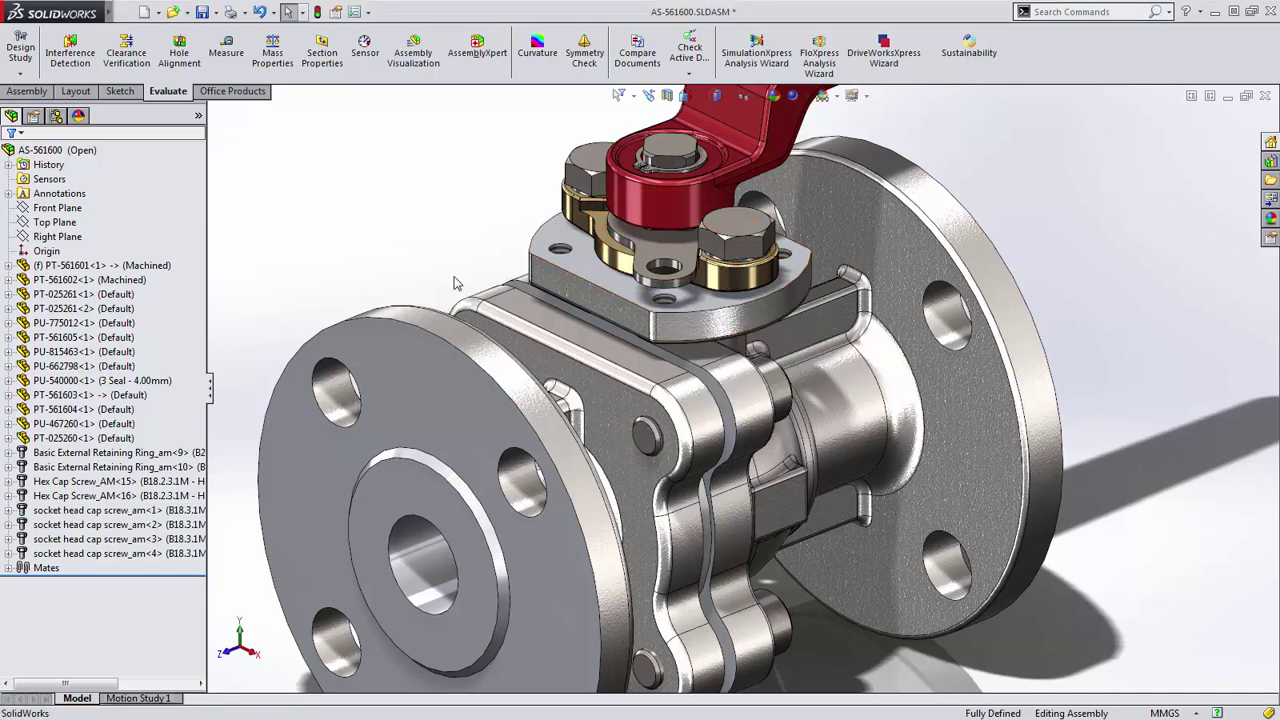
Change the size of the M6x1.0 Tapped Hole1 feature in part PT-561602 to M8x1.25
{"action": "left_click", "coordinate": [8, 279]}
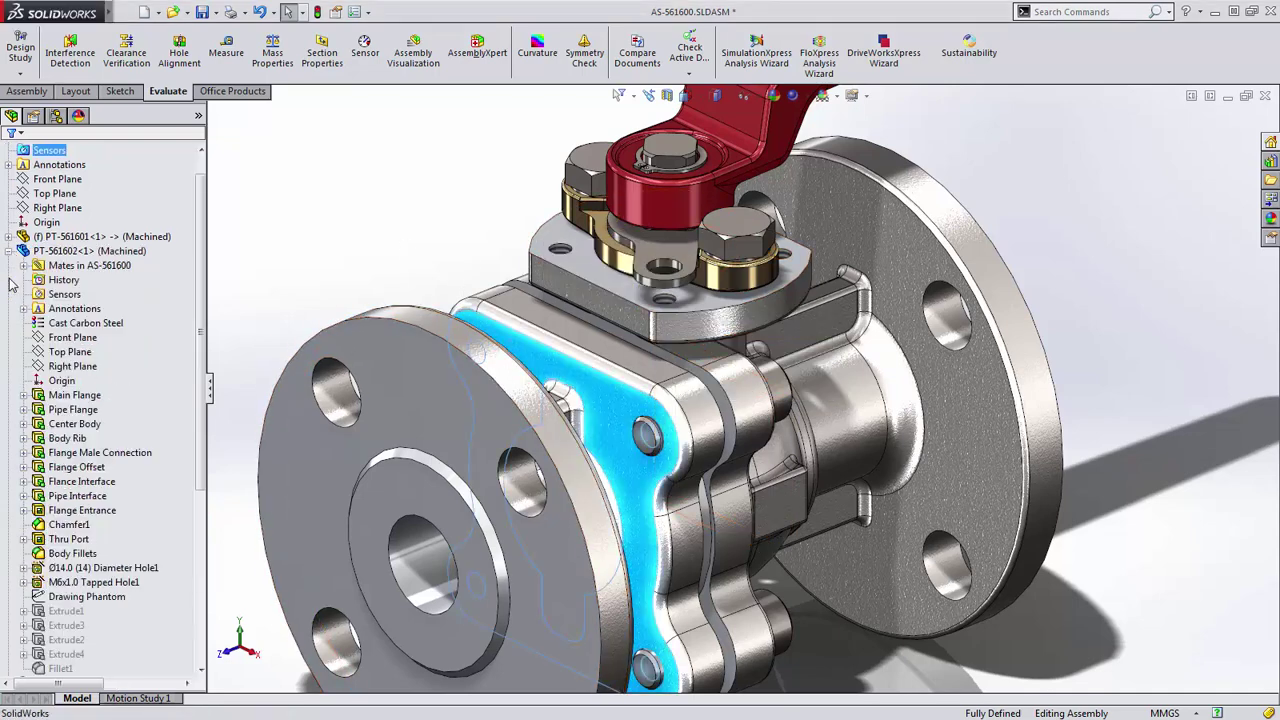
{"action": "left_click", "coordinate": [90, 582]}
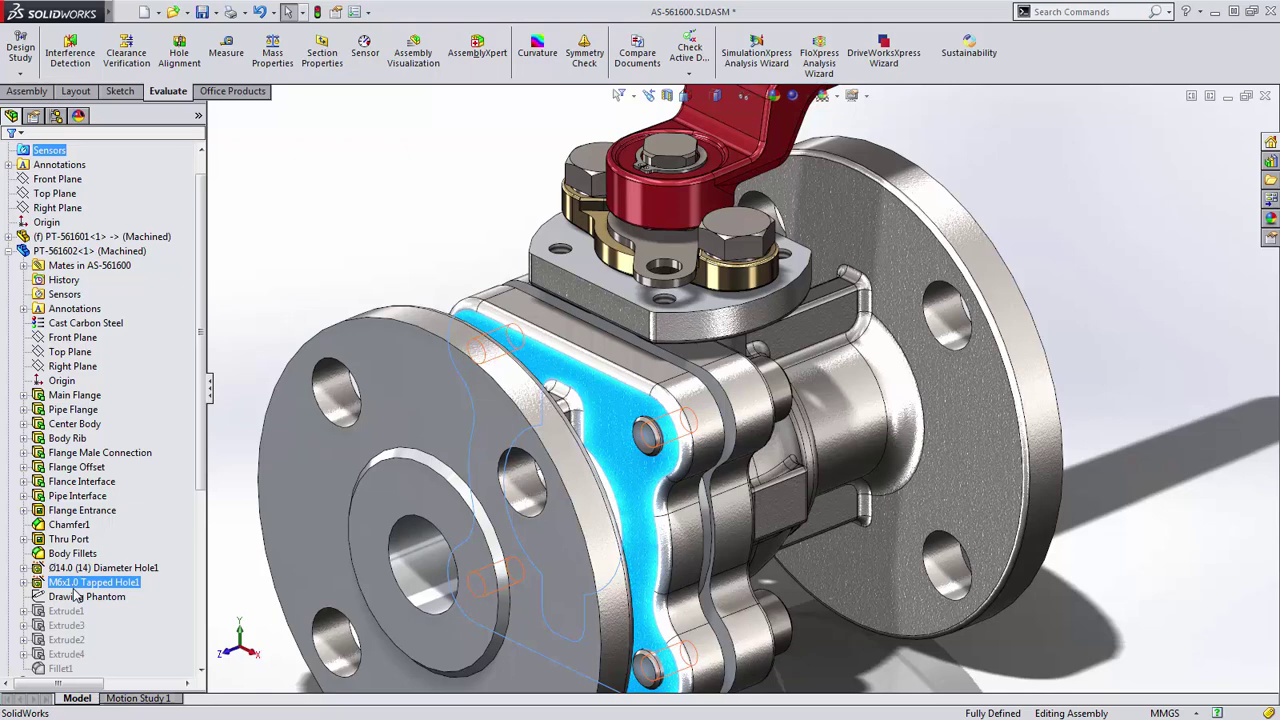
{"action": "right_click", "coordinate": [77, 592]}
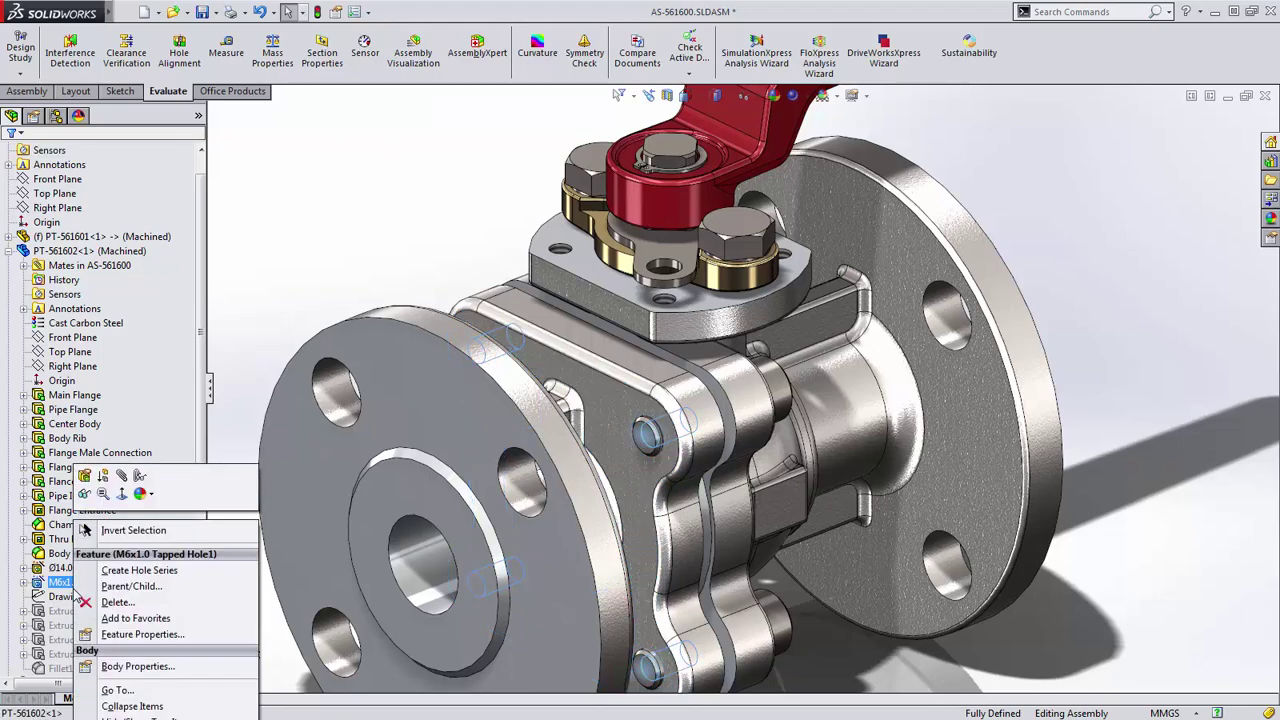
{"action": "left_click", "coordinate": [88, 477]}
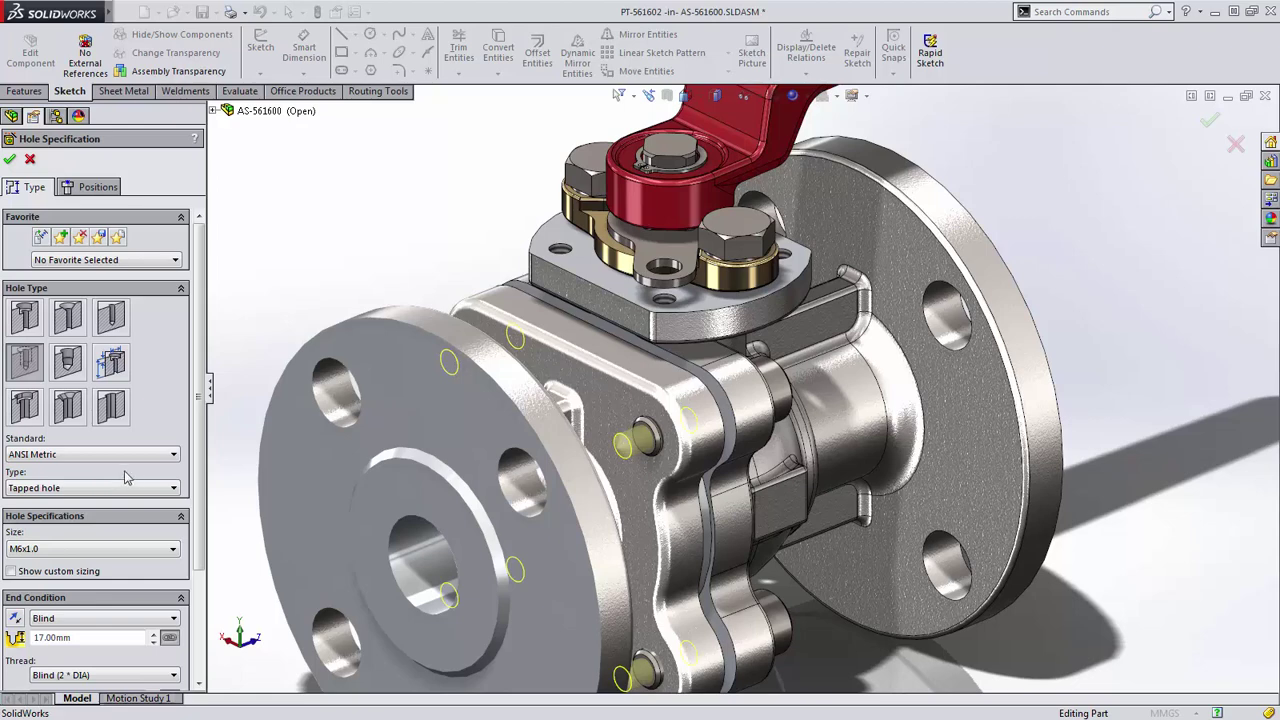
{"action": "left_click", "coordinate": [86, 550]}
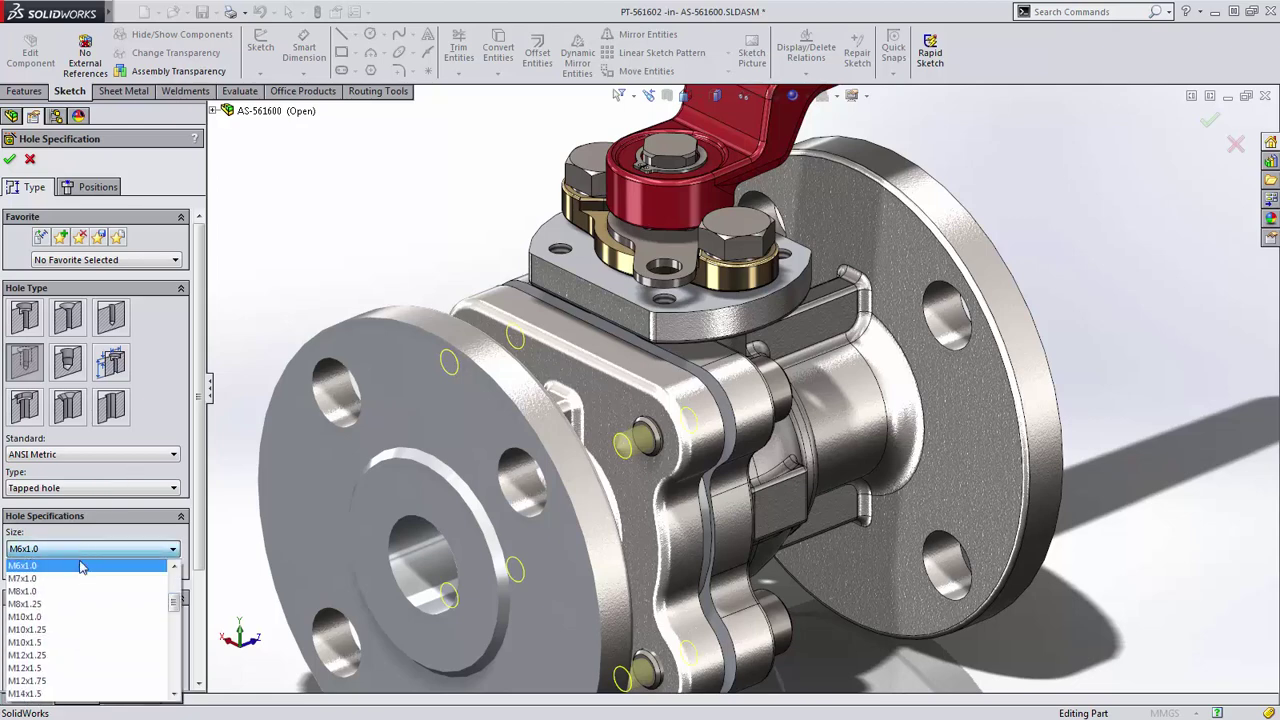
{"action": "left_click", "coordinate": [64, 607]}
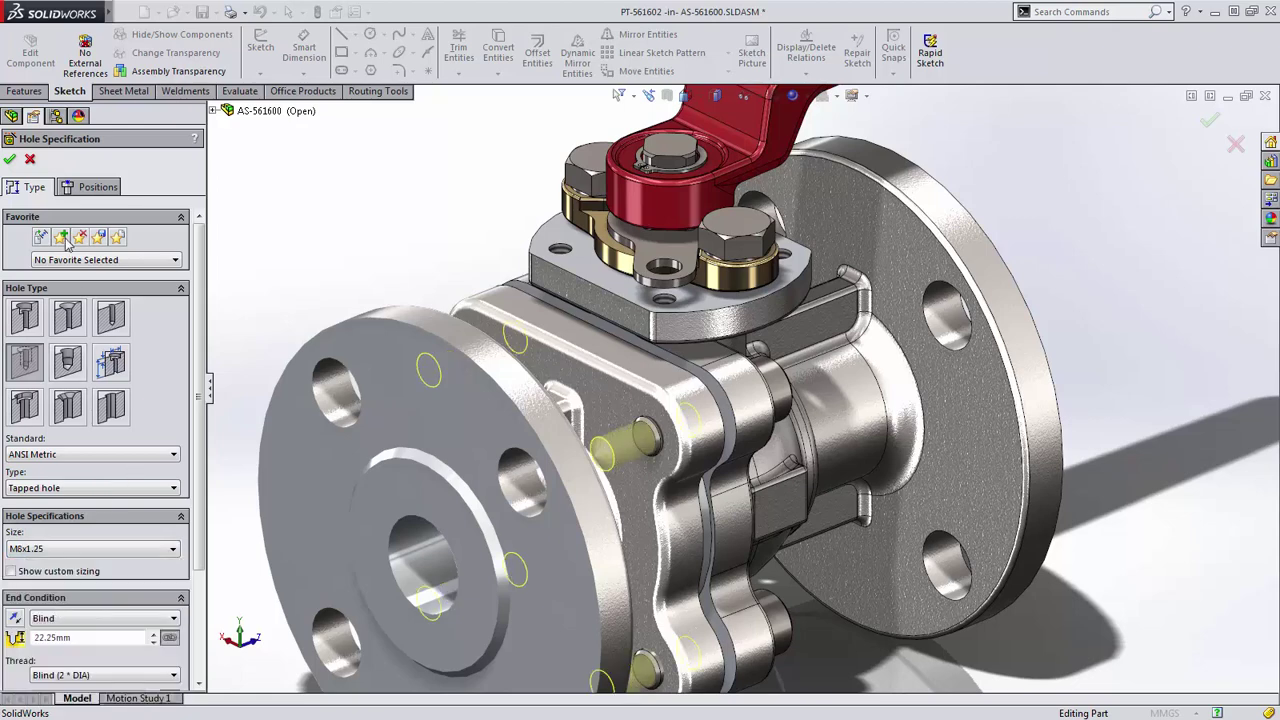
{"action": "left_click", "coordinate": [9, 161]}
Leave part editing and return to editing the assembly AS-561600
{"action": "right_click", "coordinate": [320, 206]}
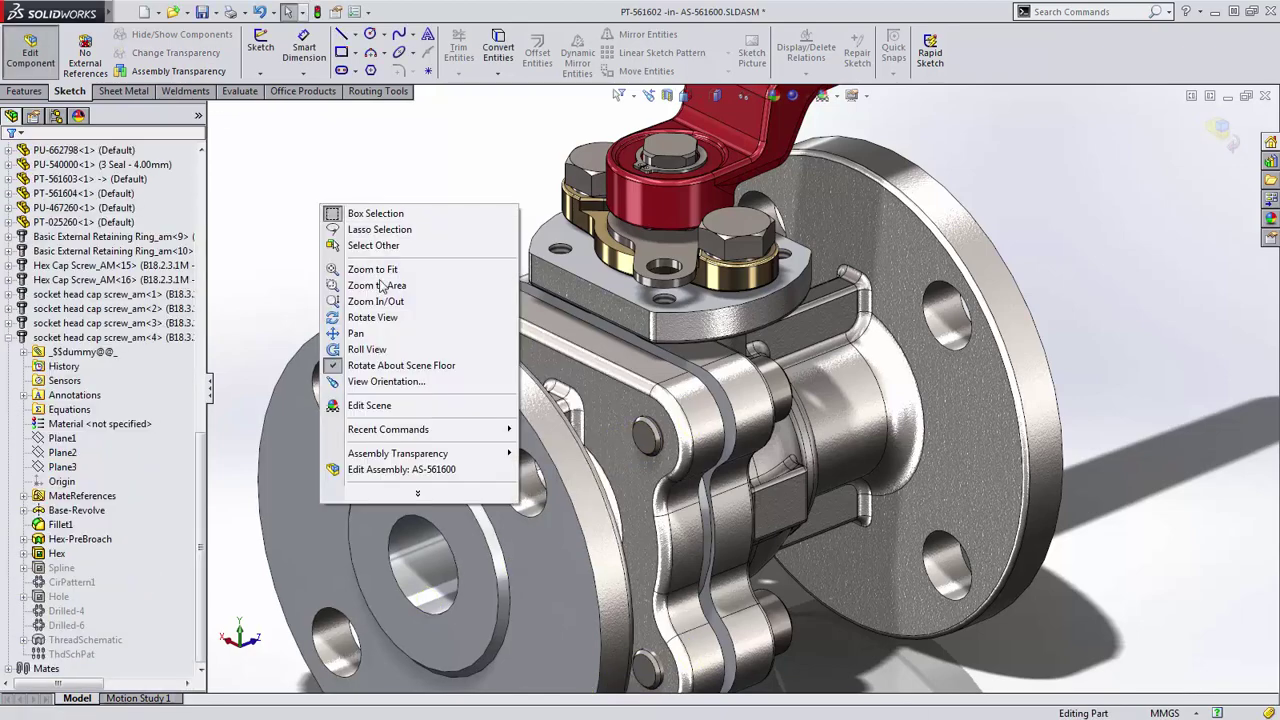
{"action": "left_click", "coordinate": [400, 469]}
{"action": "key", "text": "f"}
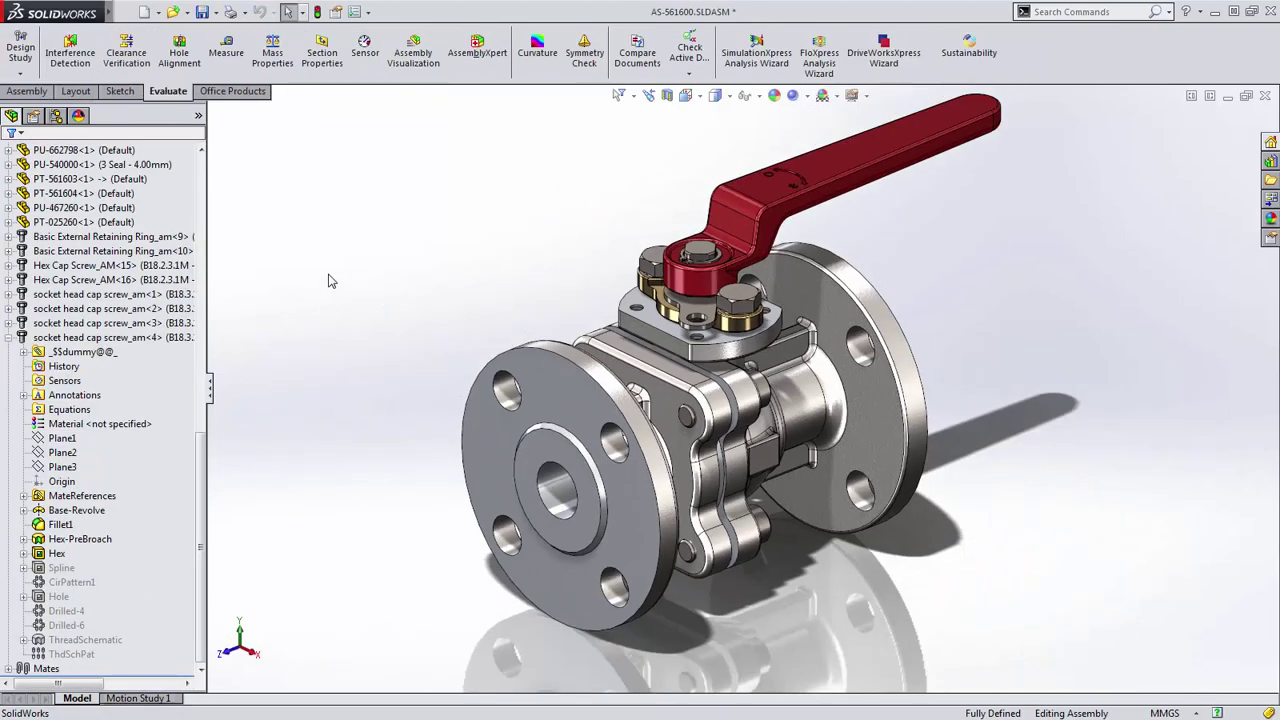
Rerun the interference check on the whole assembly and examine Interference8 and Interference10
{"action": "left_click", "coordinate": [70, 50]}
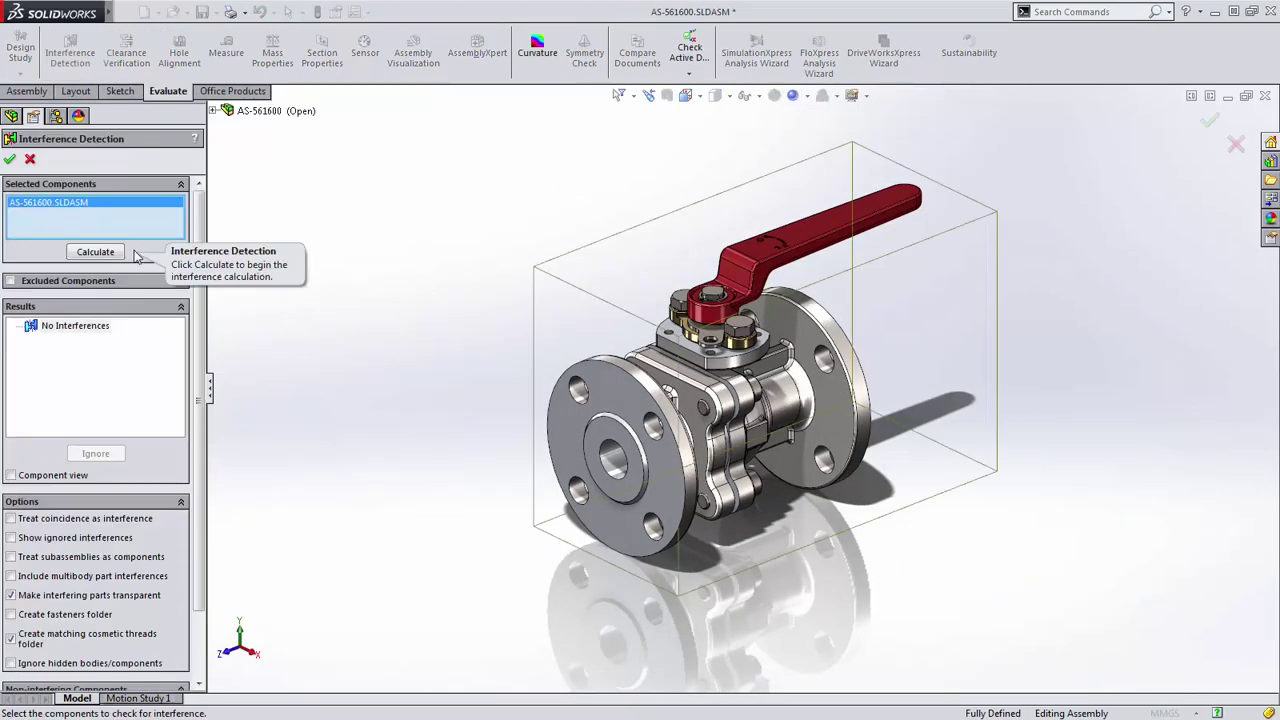
{"action": "left_click", "coordinate": [112, 254]}
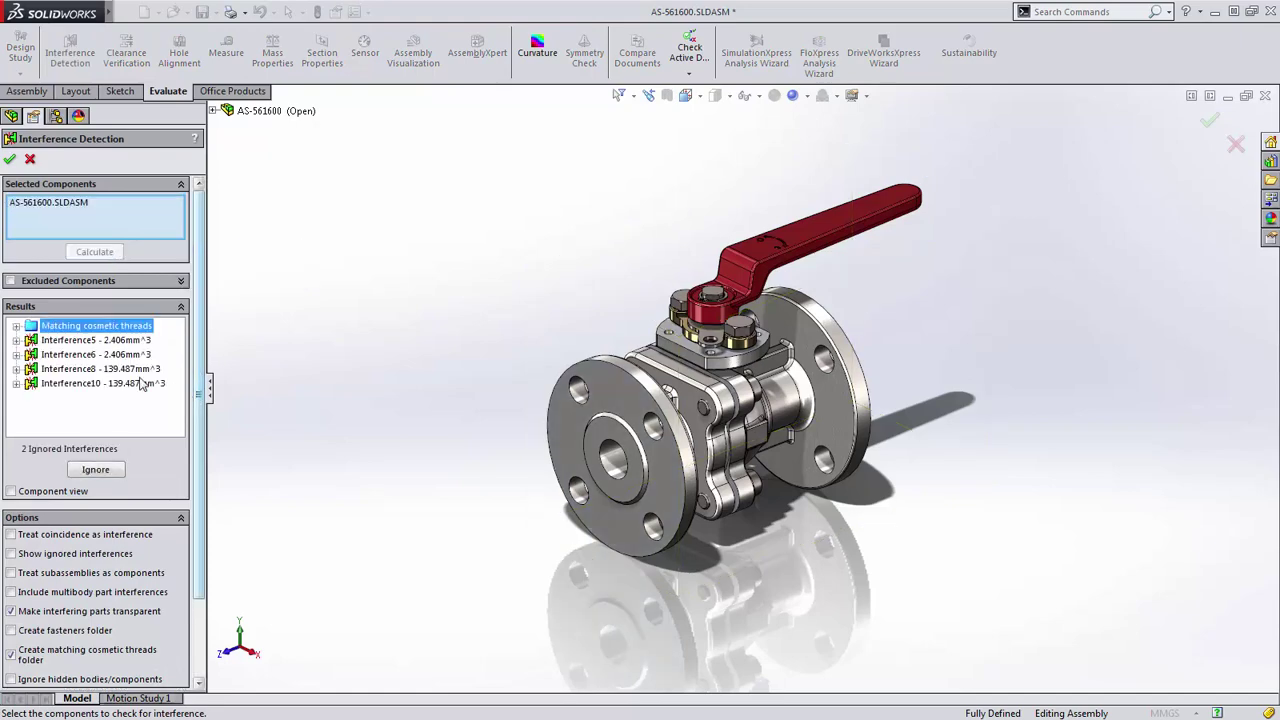
{"action": "left_click", "coordinate": [139, 369]}
{"action": "left_click", "coordinate": [134, 385]}
{"action": "scroll", "coordinate": [654, 497], "scroll_direction": "down", "scroll_amount": 3}
{"action": "scroll", "coordinate": [824, 298], "scroll_direction": "down", "scroll_amount": 2}
{"action": "scroll", "coordinate": [825, 305], "scroll_direction": "down", "scroll_amount": 1}
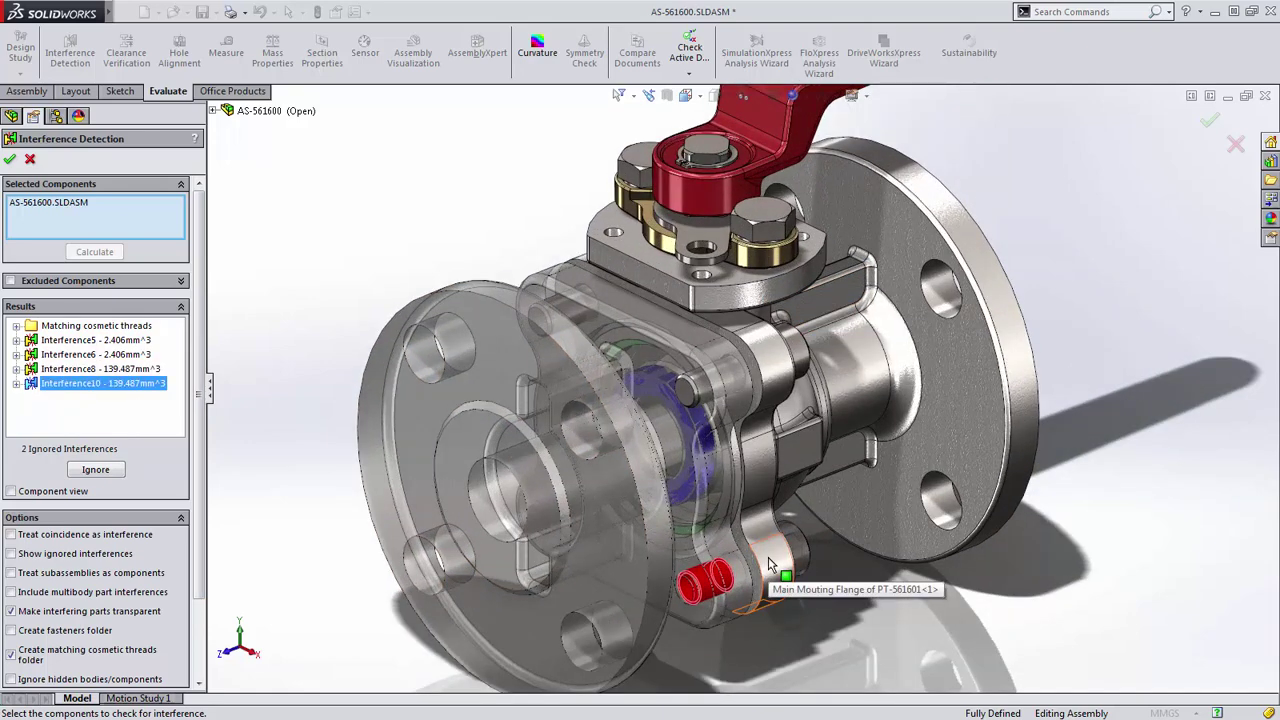
{"action": "left_click", "coordinate": [9, 159]}
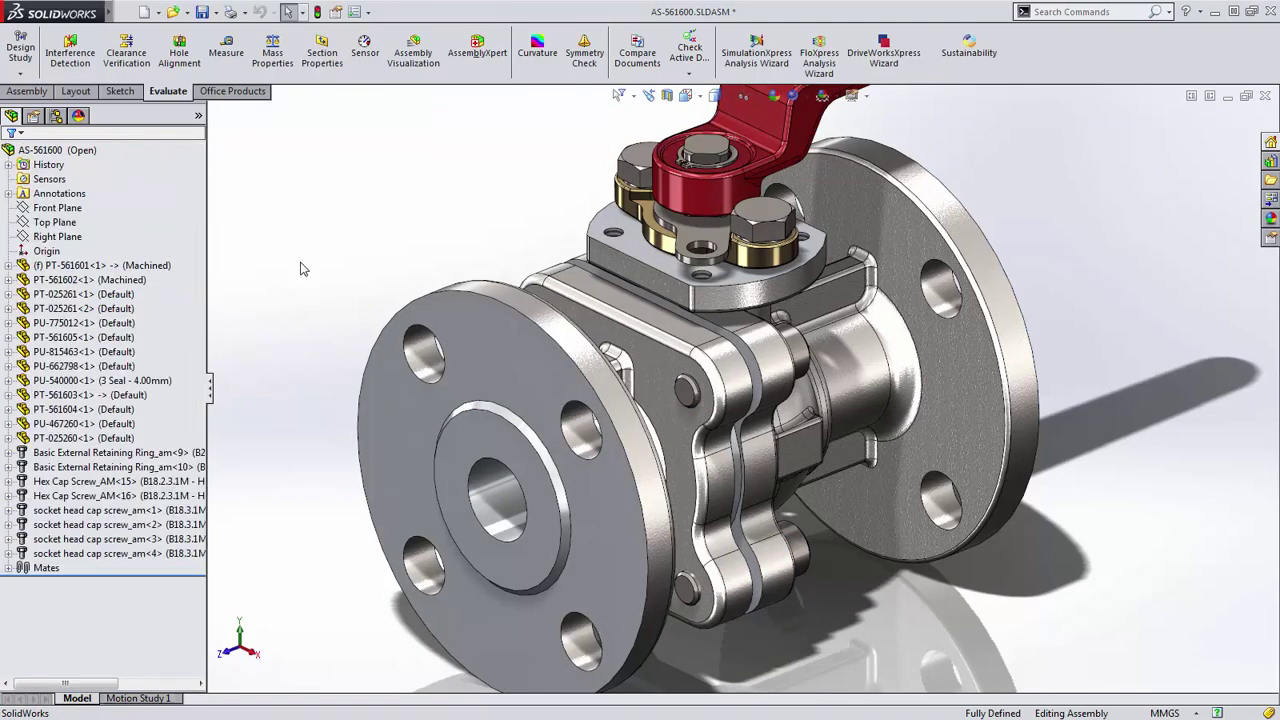
Hide the end flange part PT-561602 and set the thread display of socket head cap screw_am<3> to Cosmetic
{"action": "key", "text": "Tab"}
{"action": "key", "text": "Left"}
{"action": "key", "text": "Left"}
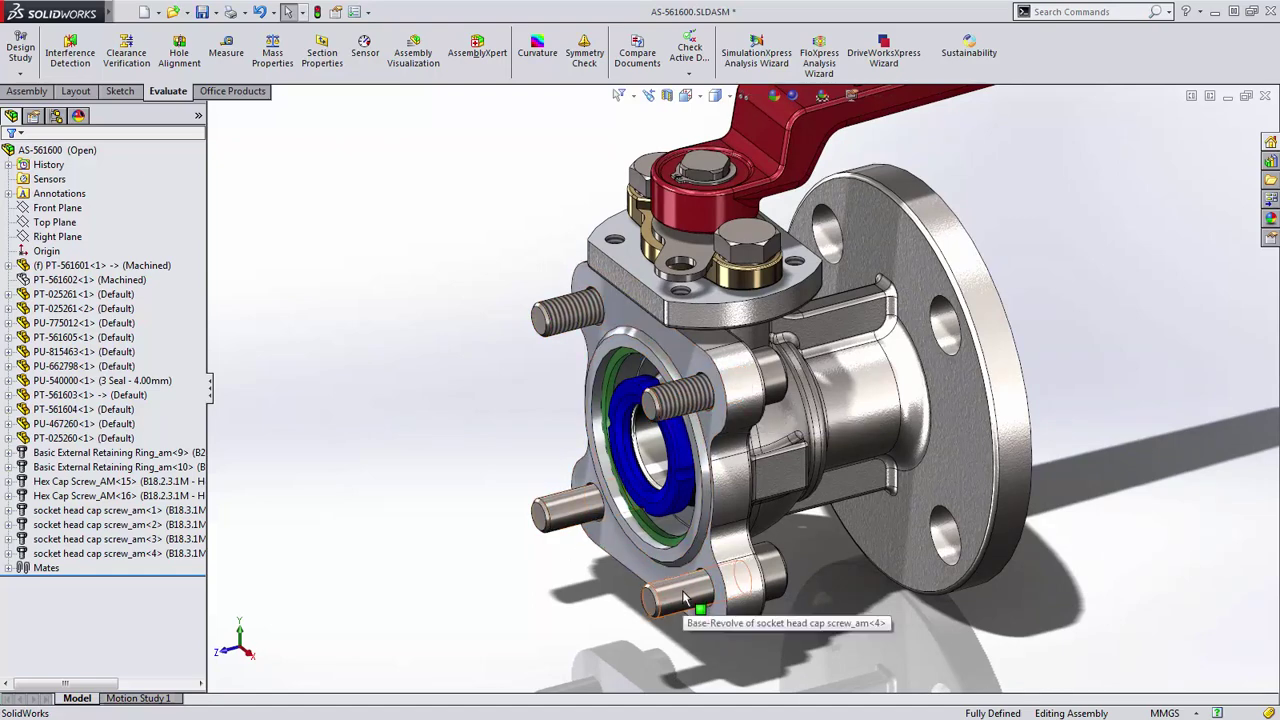
{"action": "right_click", "coordinate": [186, 541]}
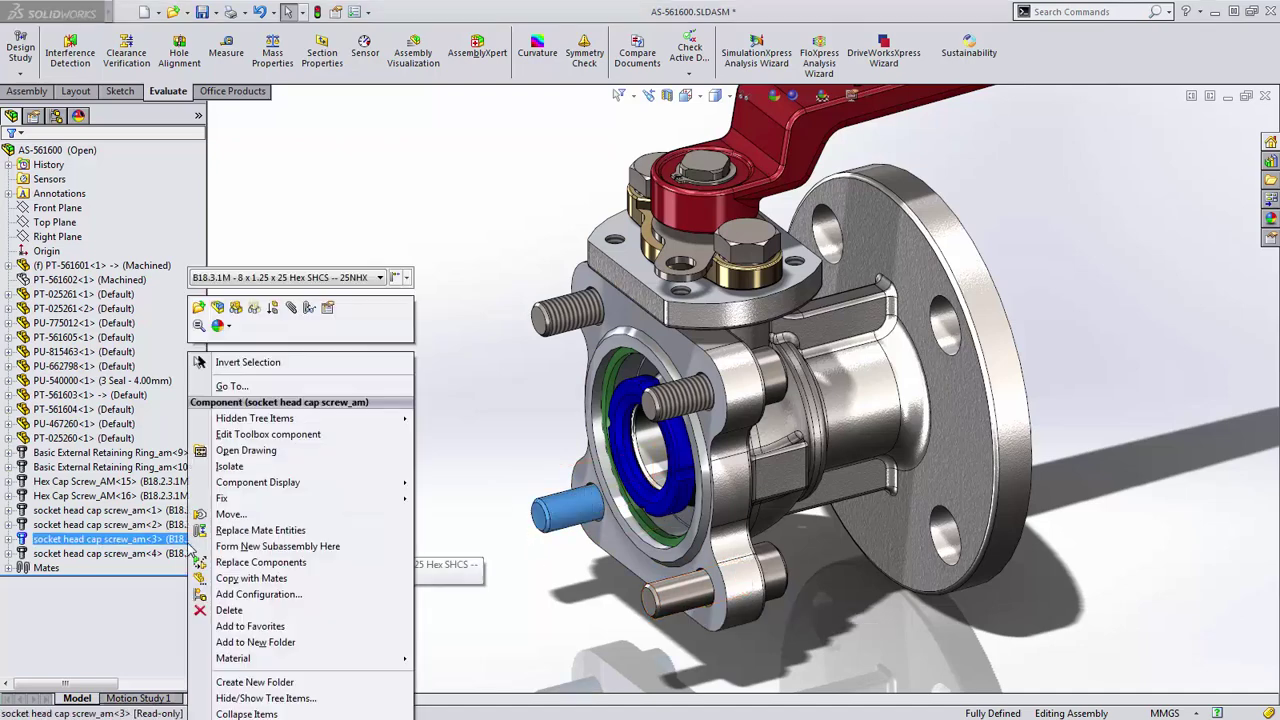
{"action": "left_click", "coordinate": [301, 434]}
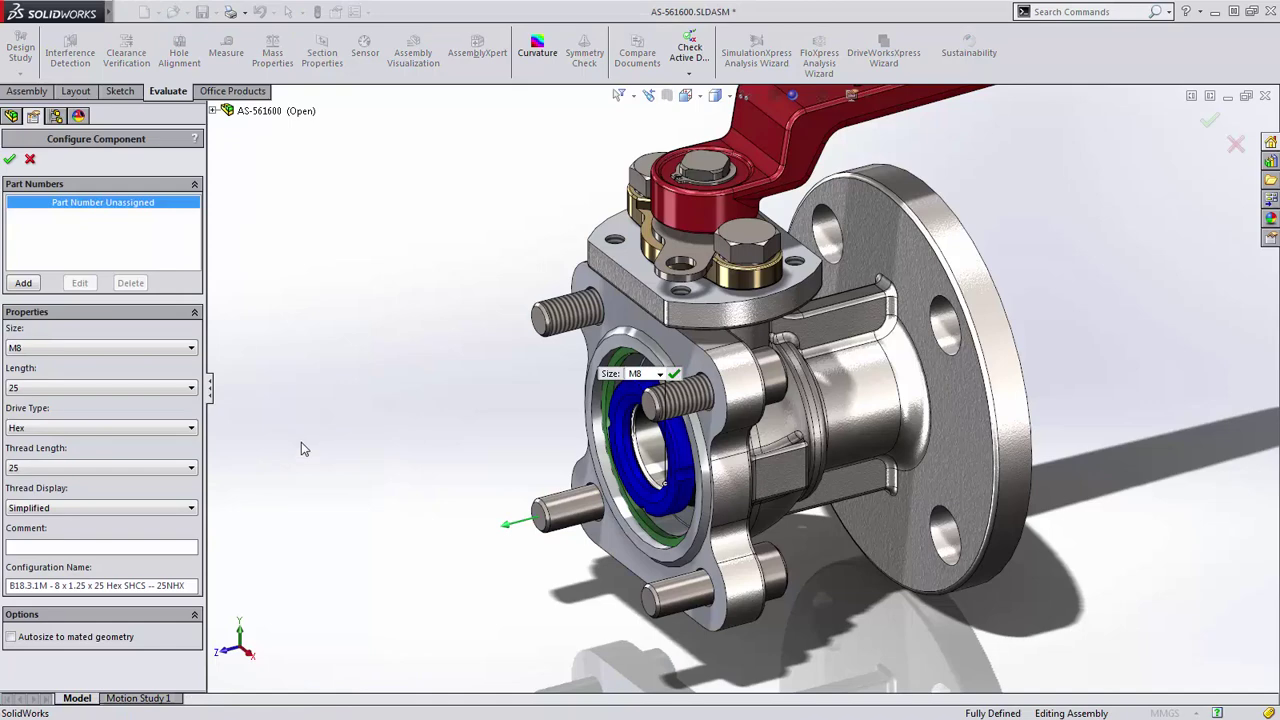
{"action": "left_click", "coordinate": [169, 508]}
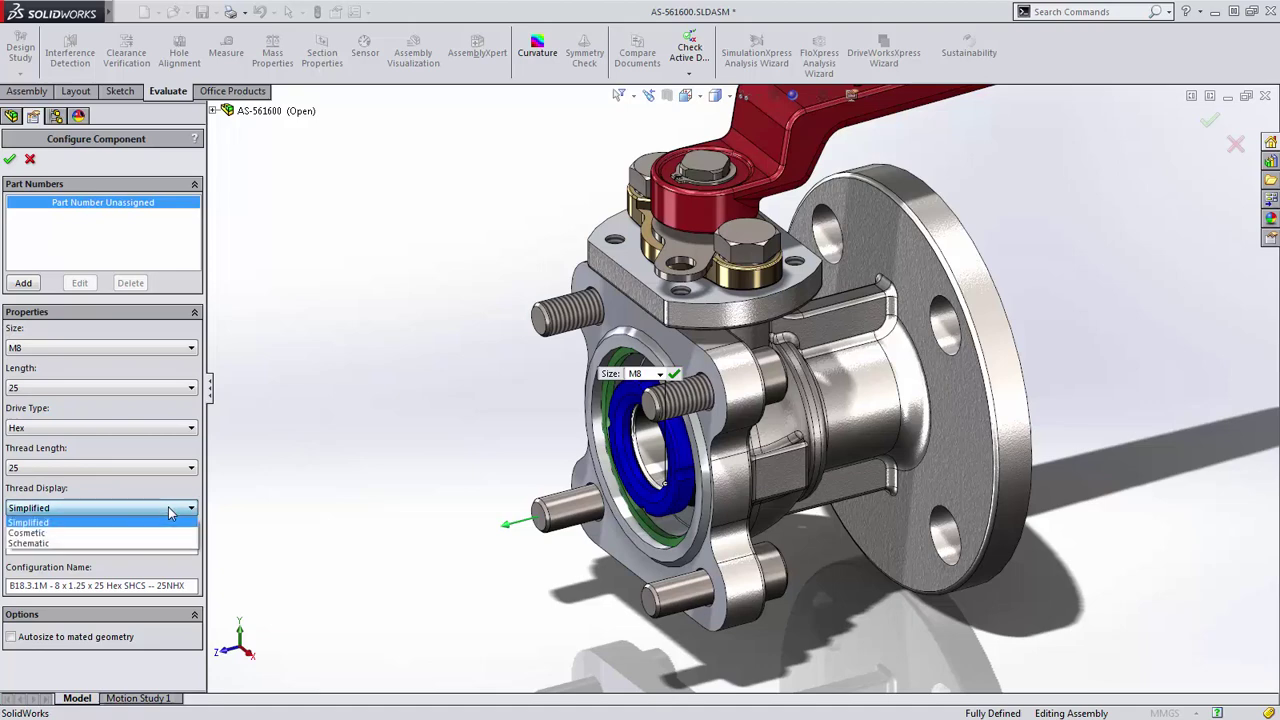
{"action": "left_click", "coordinate": [100, 533]}
{"action": "left_click", "coordinate": [9, 159]}
Set the thread display of the Toolbox component socket head cap screw_am<4> to Cosmetic
{"action": "right_click", "coordinate": [130, 556]}
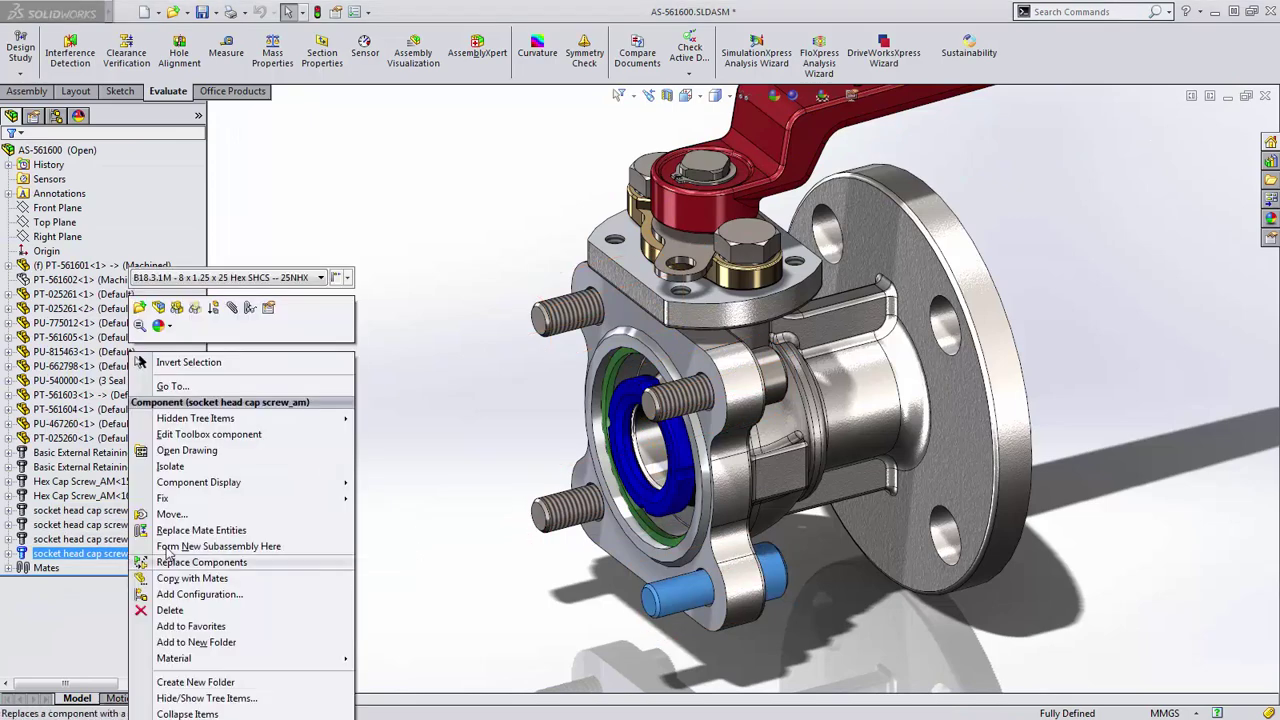
{"action": "left_click", "coordinate": [168, 496]}
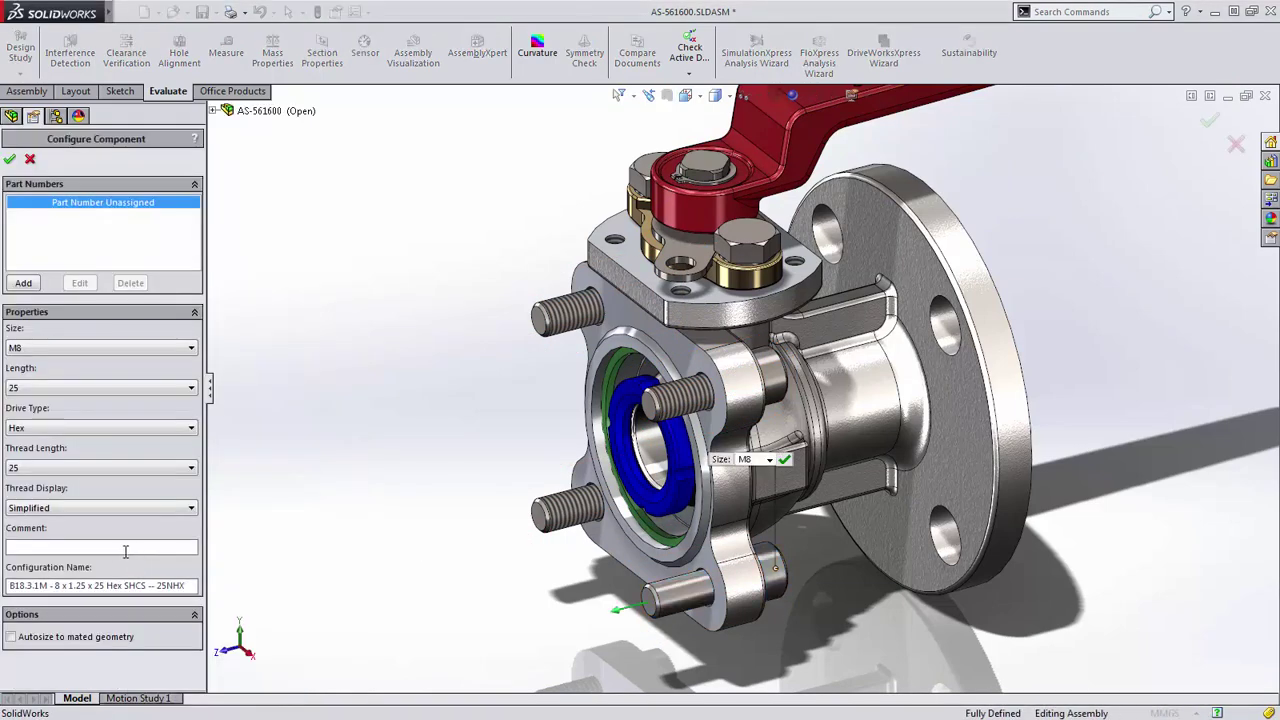
{"action": "left_click", "coordinate": [113, 507]}
{"action": "left_click", "coordinate": [108, 536]}
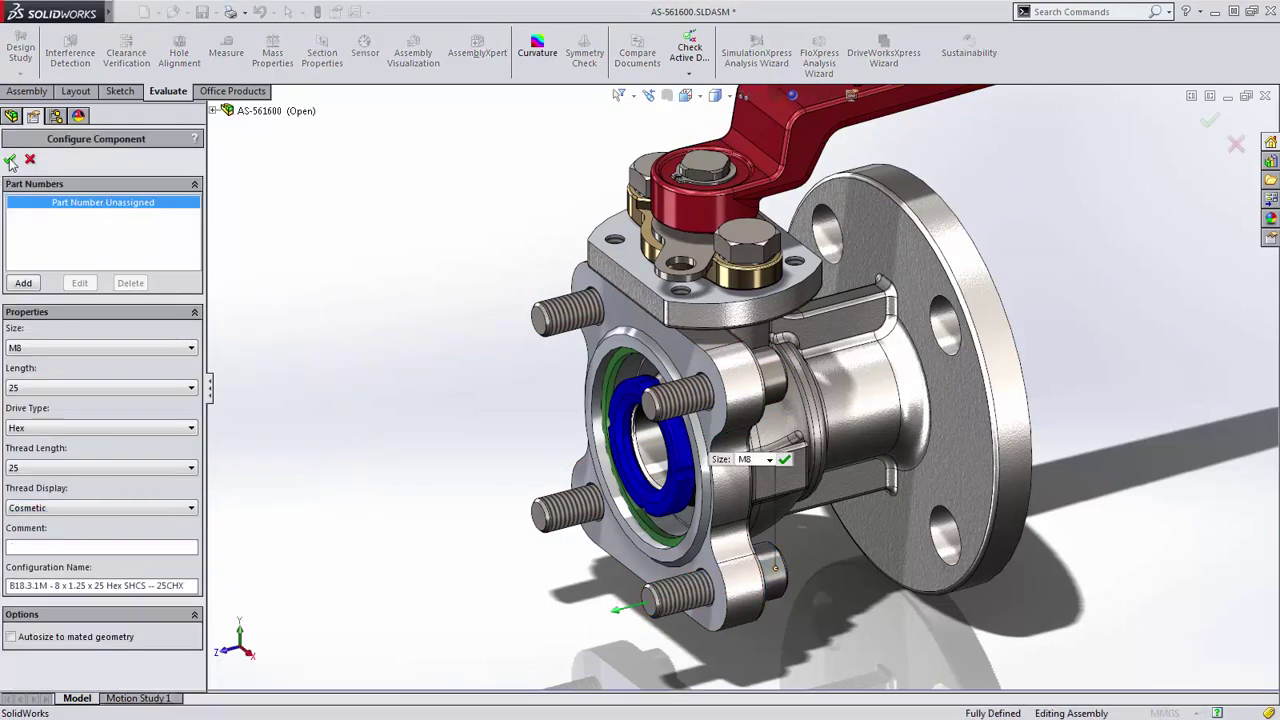
{"action": "key", "text": "Return"}
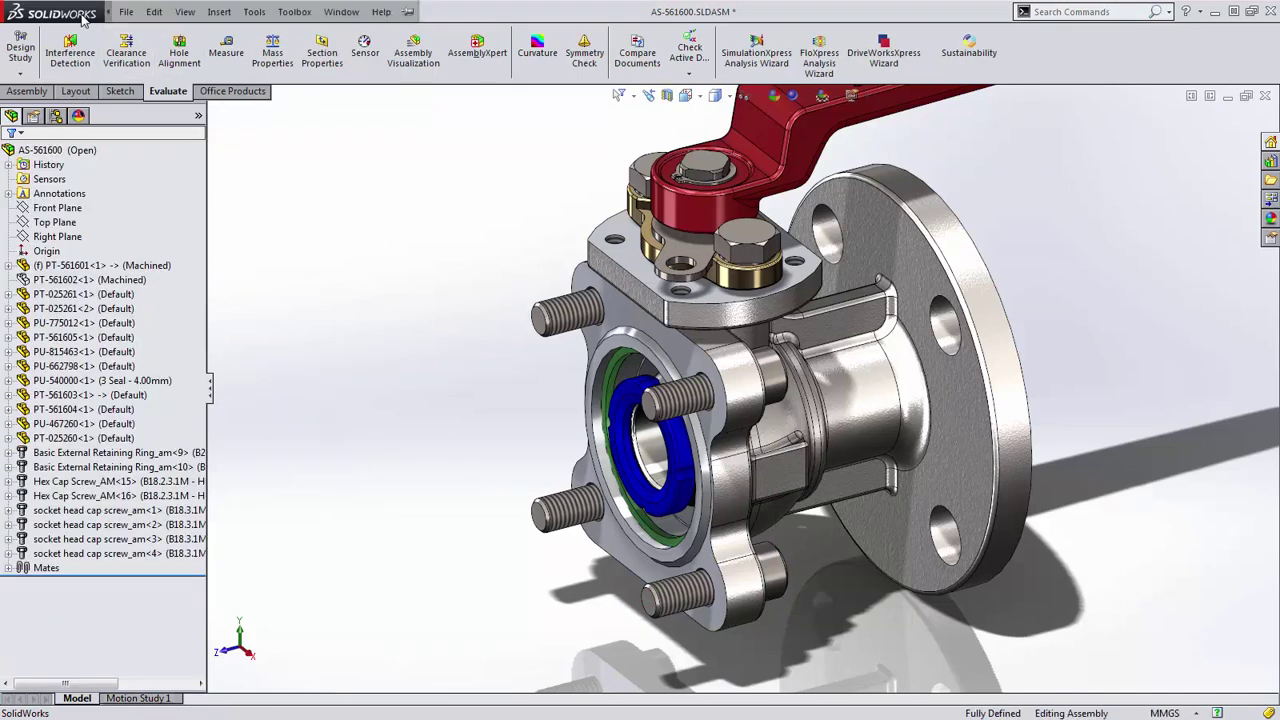
Open the Toolbox hardware configuration at the thread display options of the ANSI Metric Socket Head Cap Screw - ANSI B18.3.1M
{"action": "left_click", "coordinate": [295, 12]}
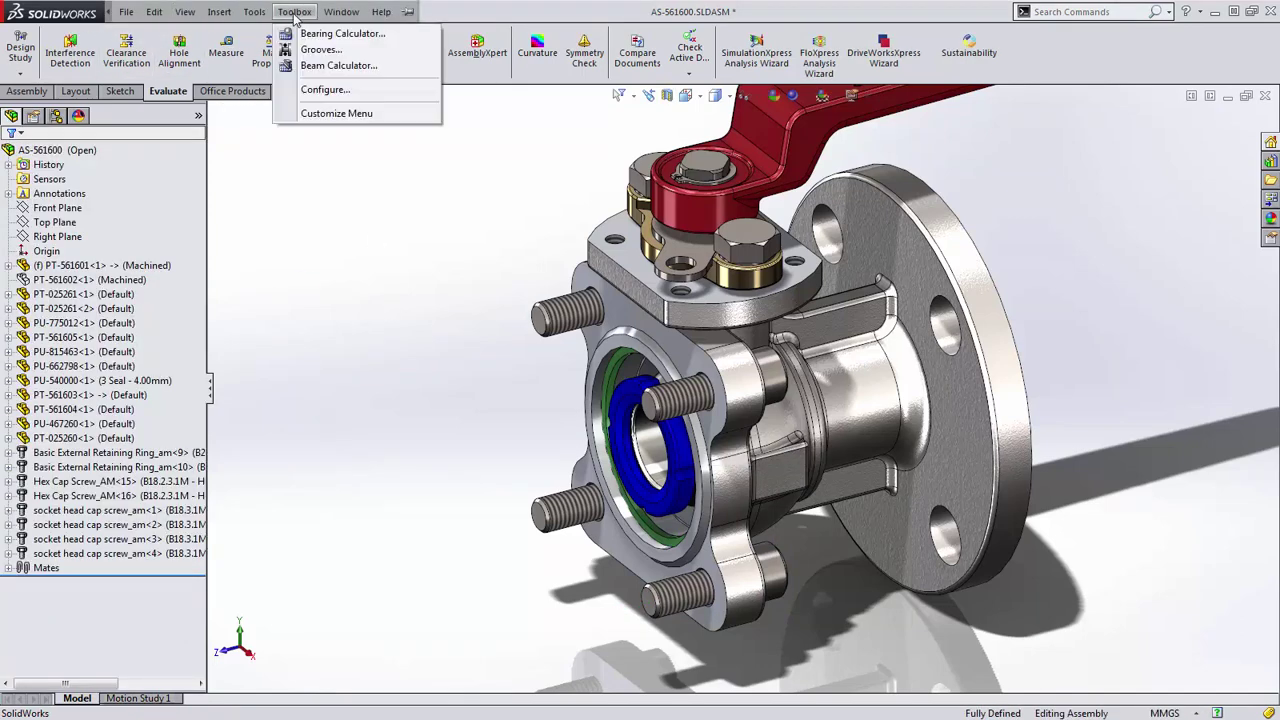
{"action": "left_click", "coordinate": [312, 92]}
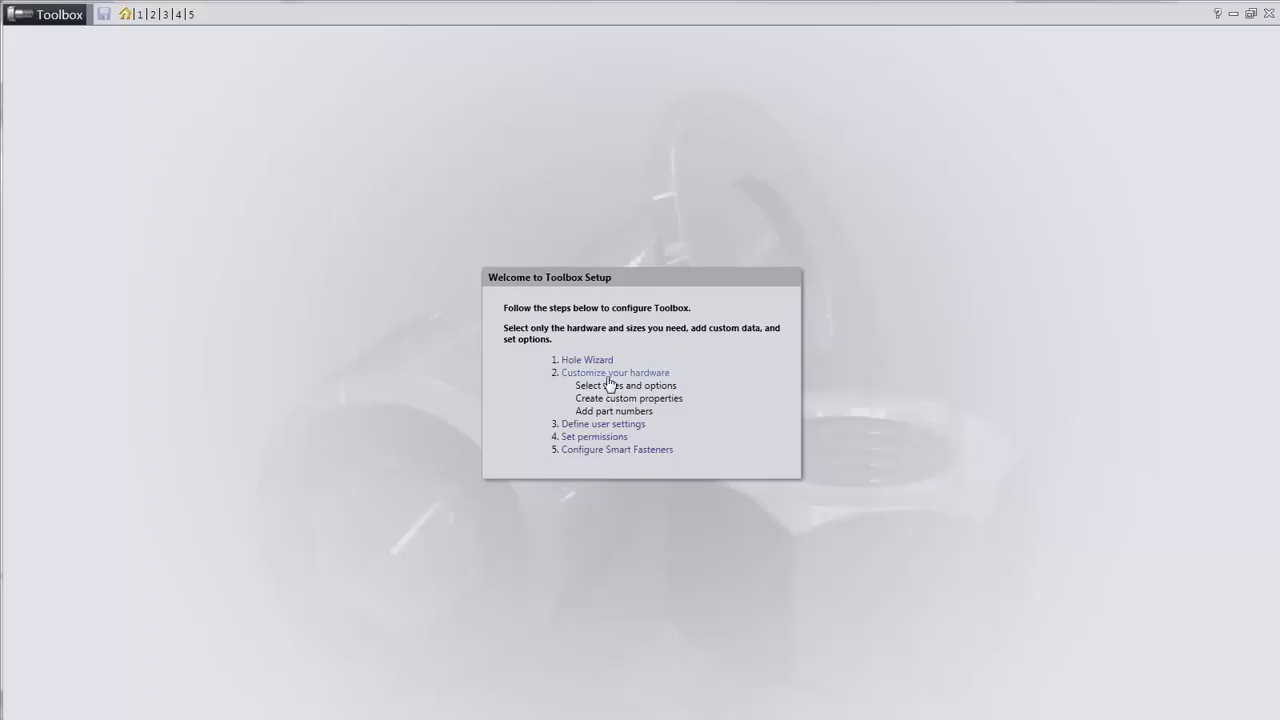
{"action": "left_click", "coordinate": [611, 376]}
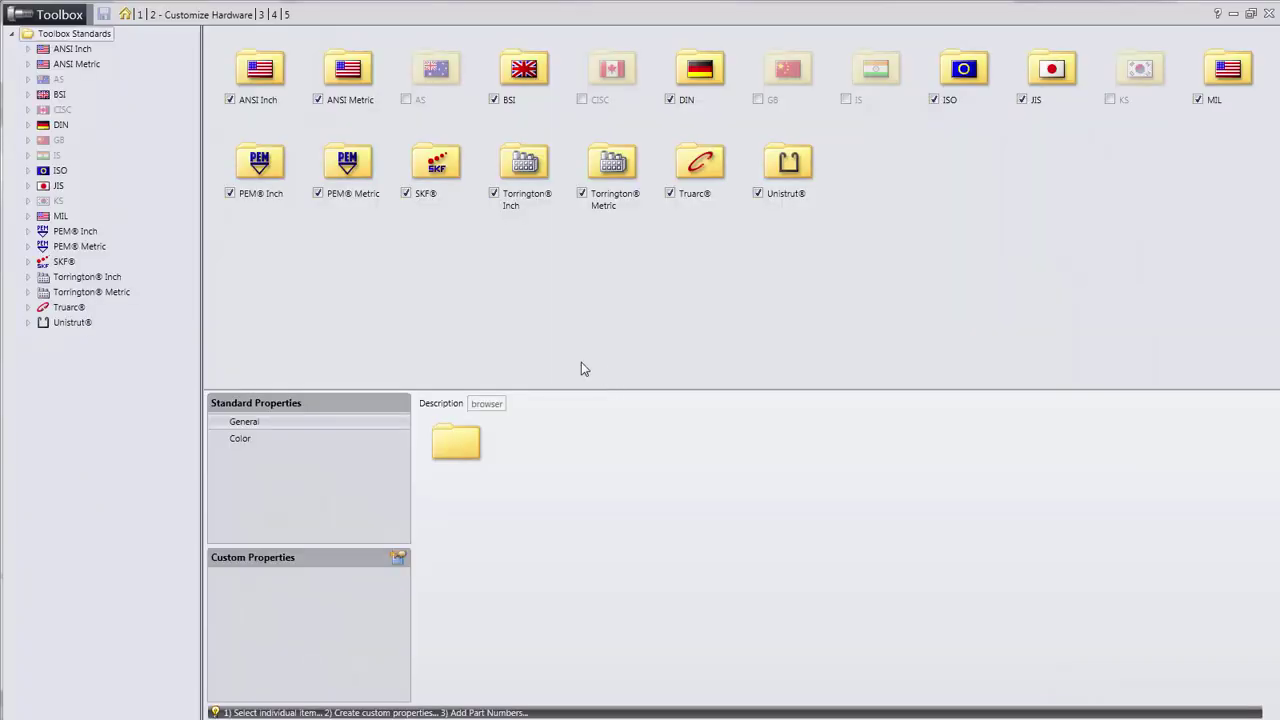
{"action": "left_click", "coordinate": [29, 64]}
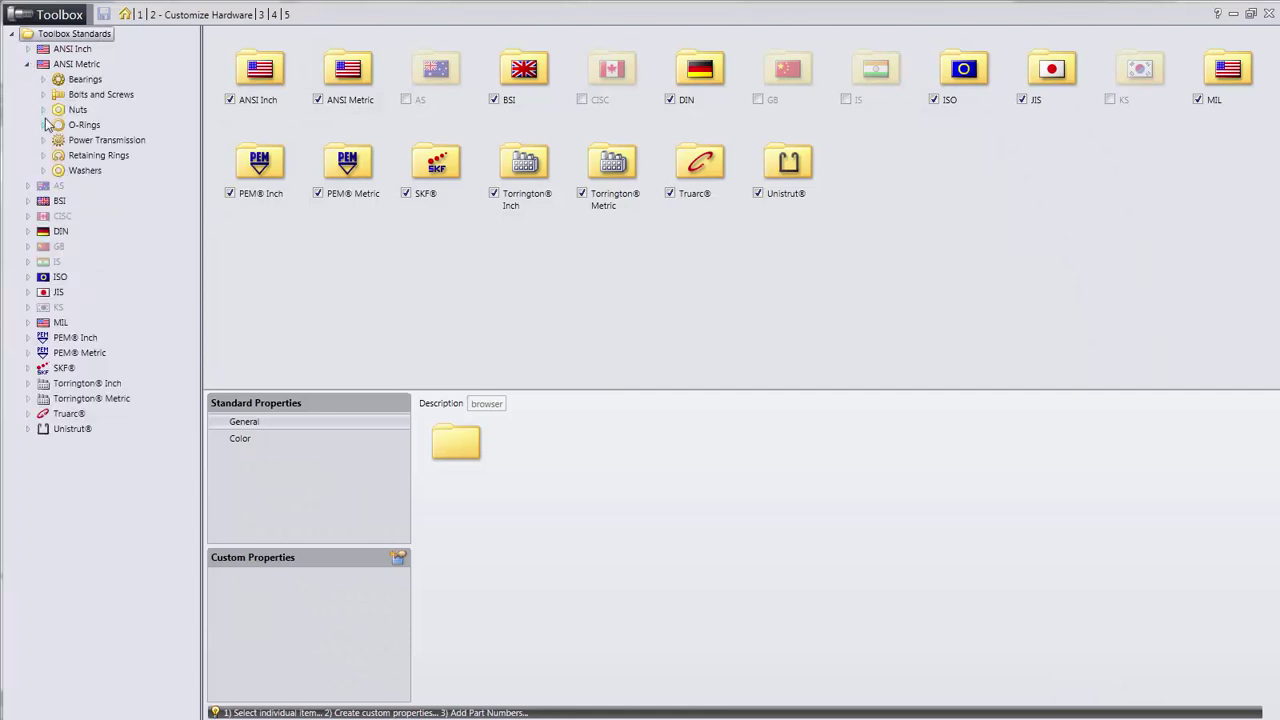
{"action": "left_click", "coordinate": [43, 94]}
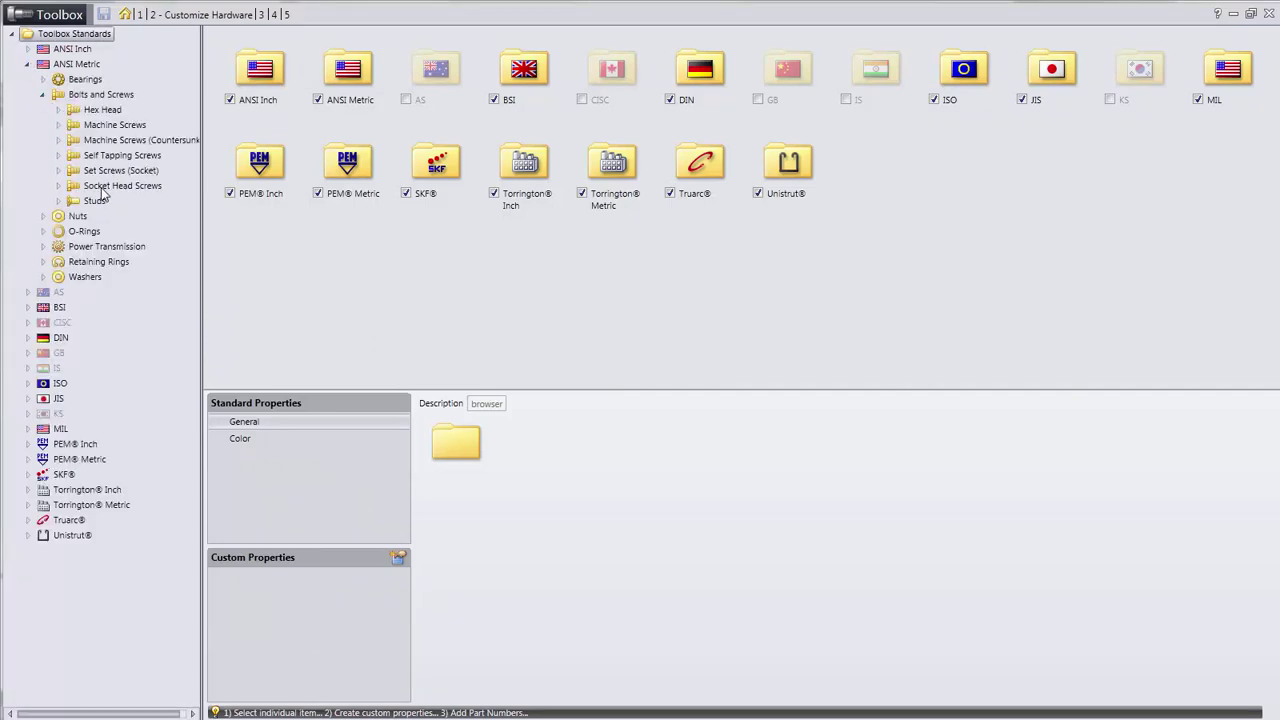
{"action": "left_click", "coordinate": [57, 186]}
{"action": "left_click", "coordinate": [140, 228]}
{"action": "left_click", "coordinate": [273, 191]}
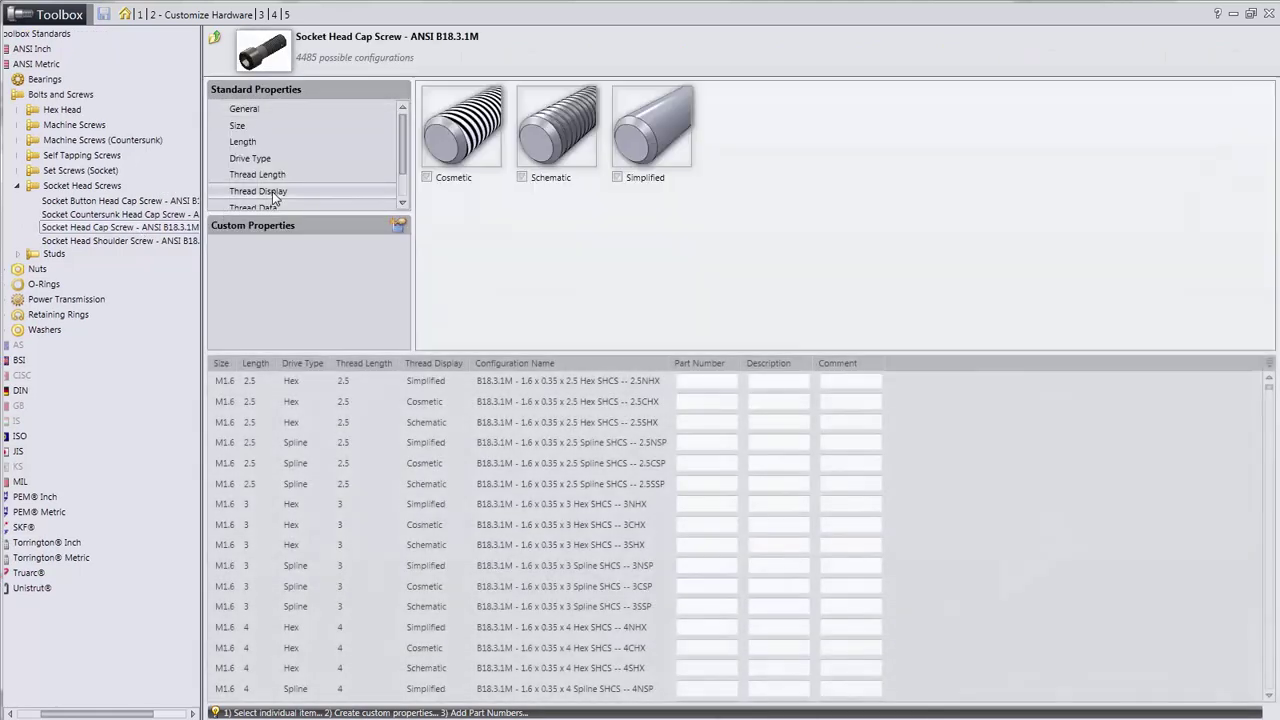
Disable the Schematic and Simplified thread displays for the ANSI B18.3.1M socket head cap screw, save and close the Toolbox configuration
{"action": "left_click", "coordinate": [522, 178]}
{"action": "left_click", "coordinate": [618, 178]}
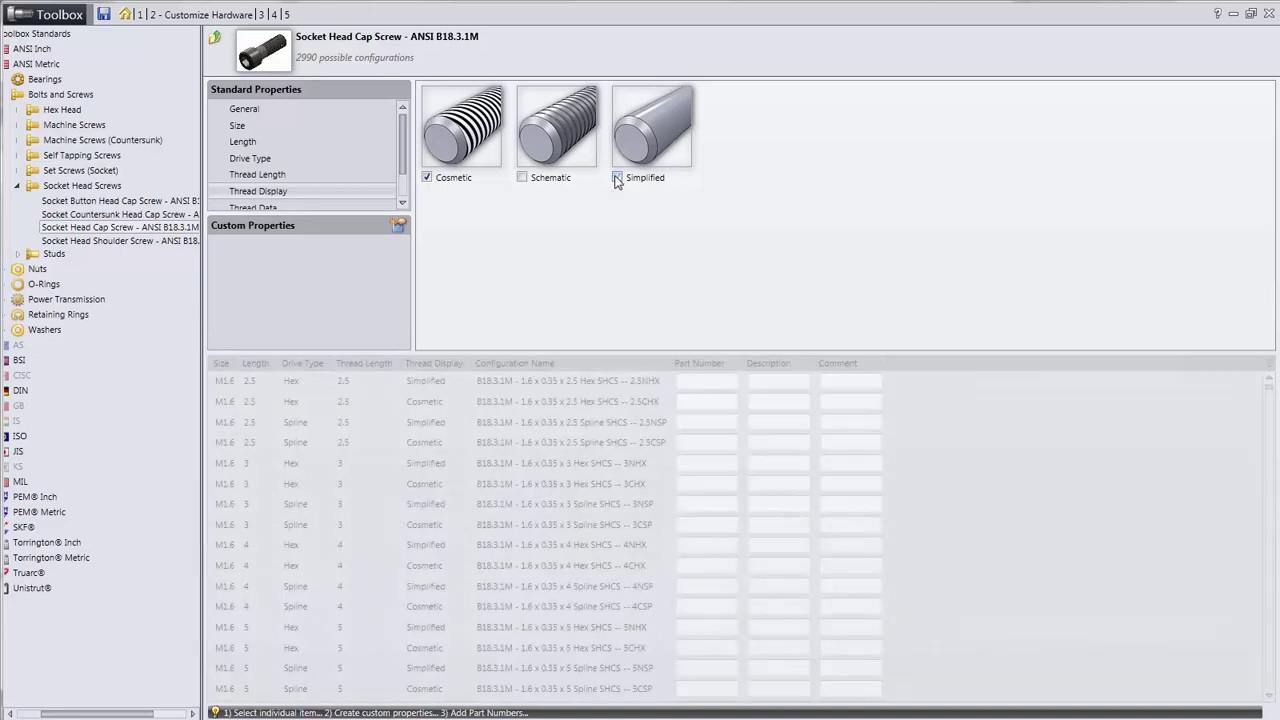
{"action": "left_click", "coordinate": [103, 15]}
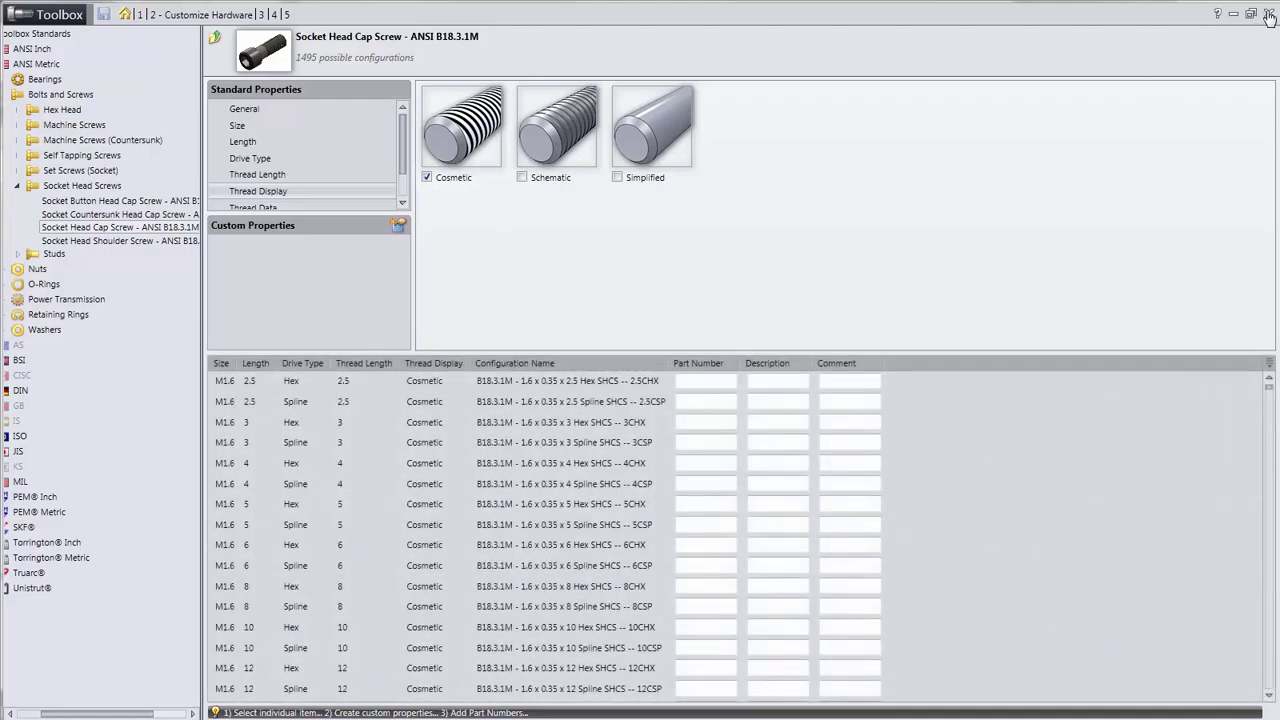
{"action": "left_click", "coordinate": [1268, 15]}
Show the hidden end flange part PT-561602 again in the assembly
{"action": "left_click", "coordinate": [120, 266]}
{"action": "left_click", "coordinate": [127, 245]}
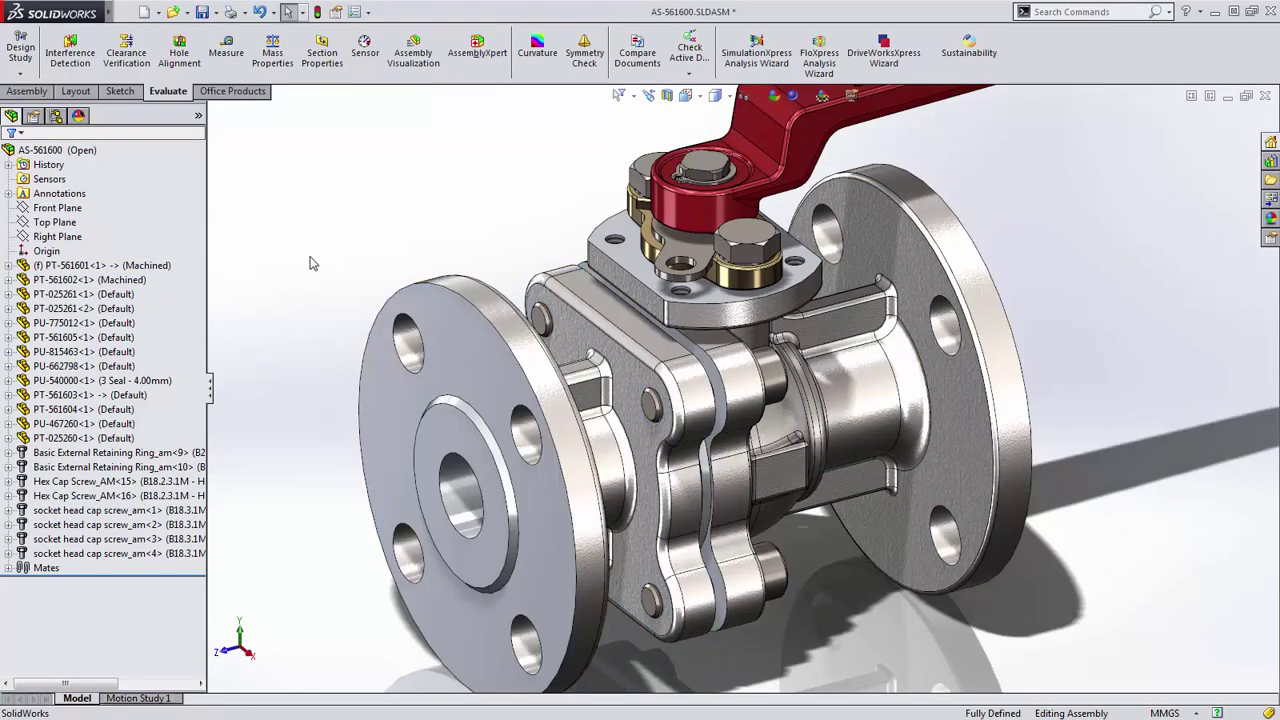
{"action": "key", "text": "f"}
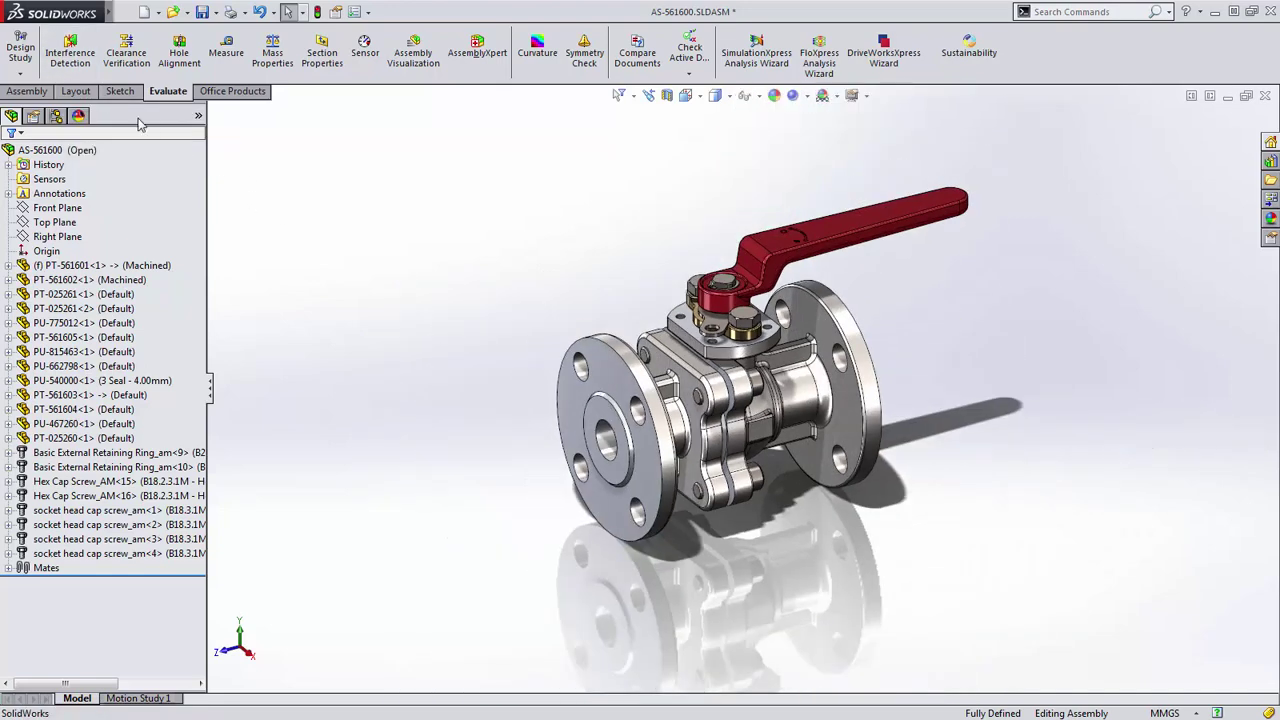
Recalculate the assembly's interferences and examine Interference4 between the red lever and the hex cap screw up close
{"action": "left_click", "coordinate": [72, 60]}
{"action": "left_click", "coordinate": [95, 252]}
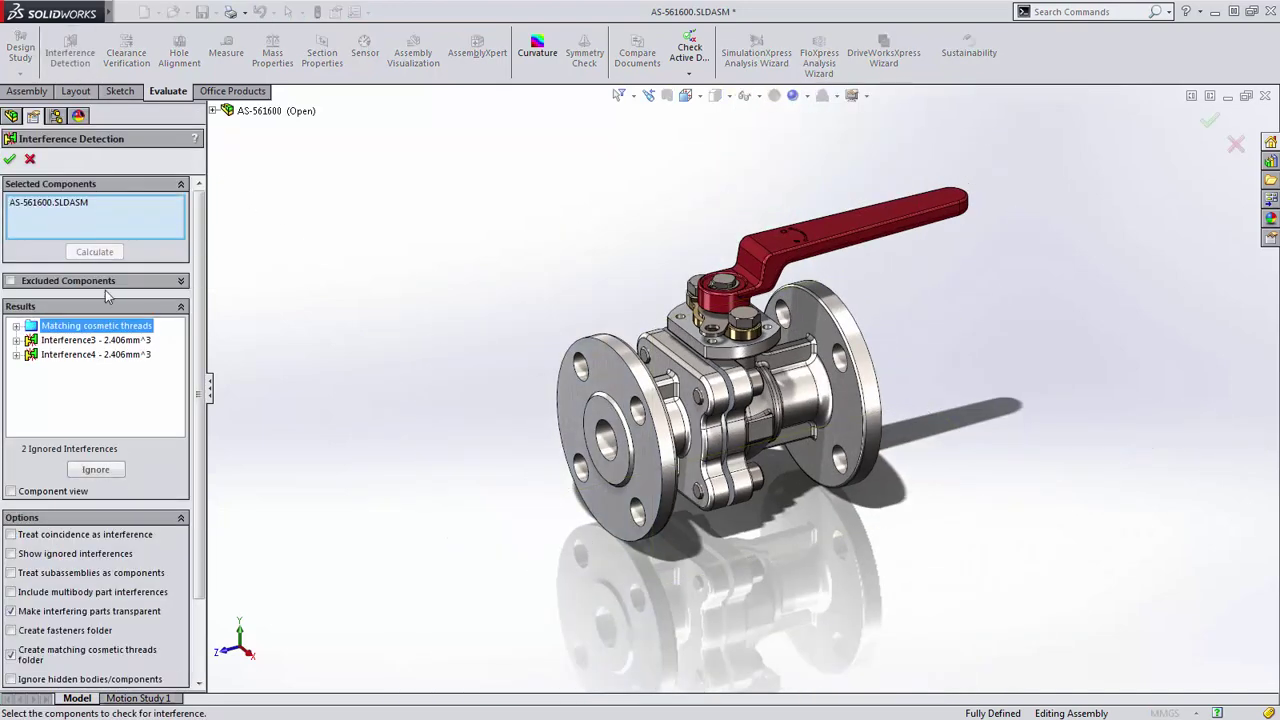
{"action": "left_click", "coordinate": [120, 355]}
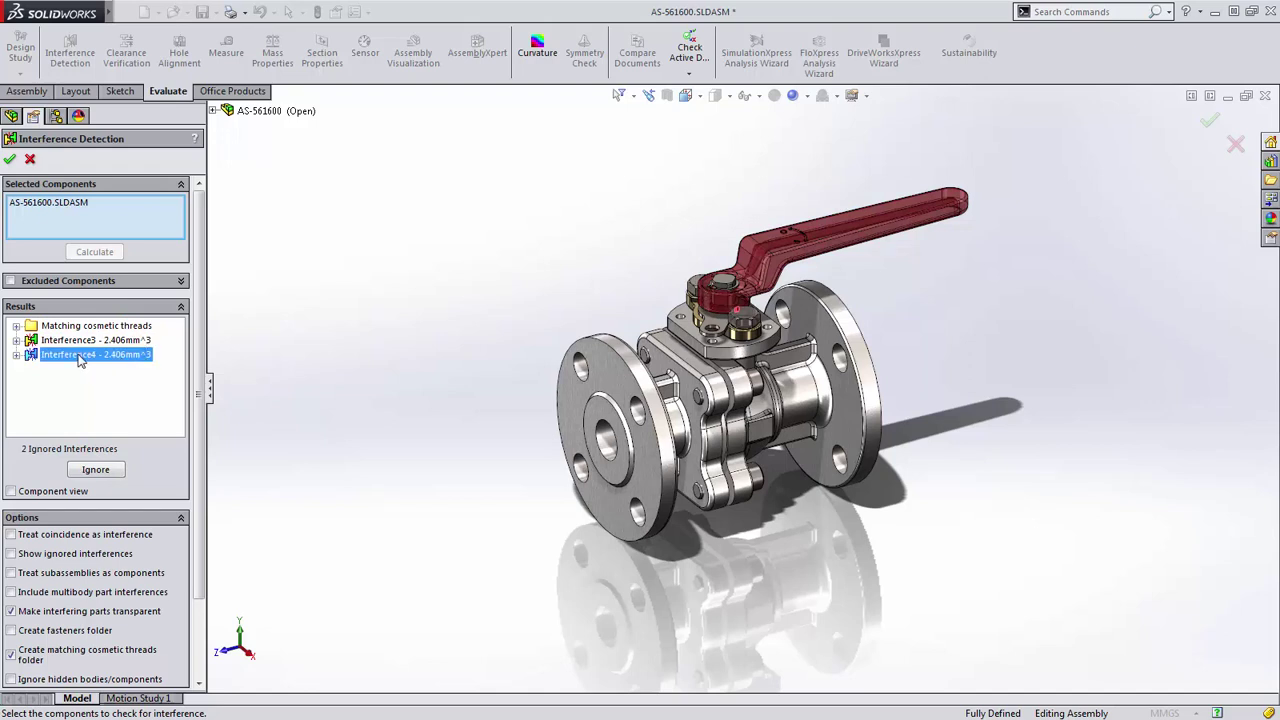
{"action": "right_click", "coordinate": [80, 360]}
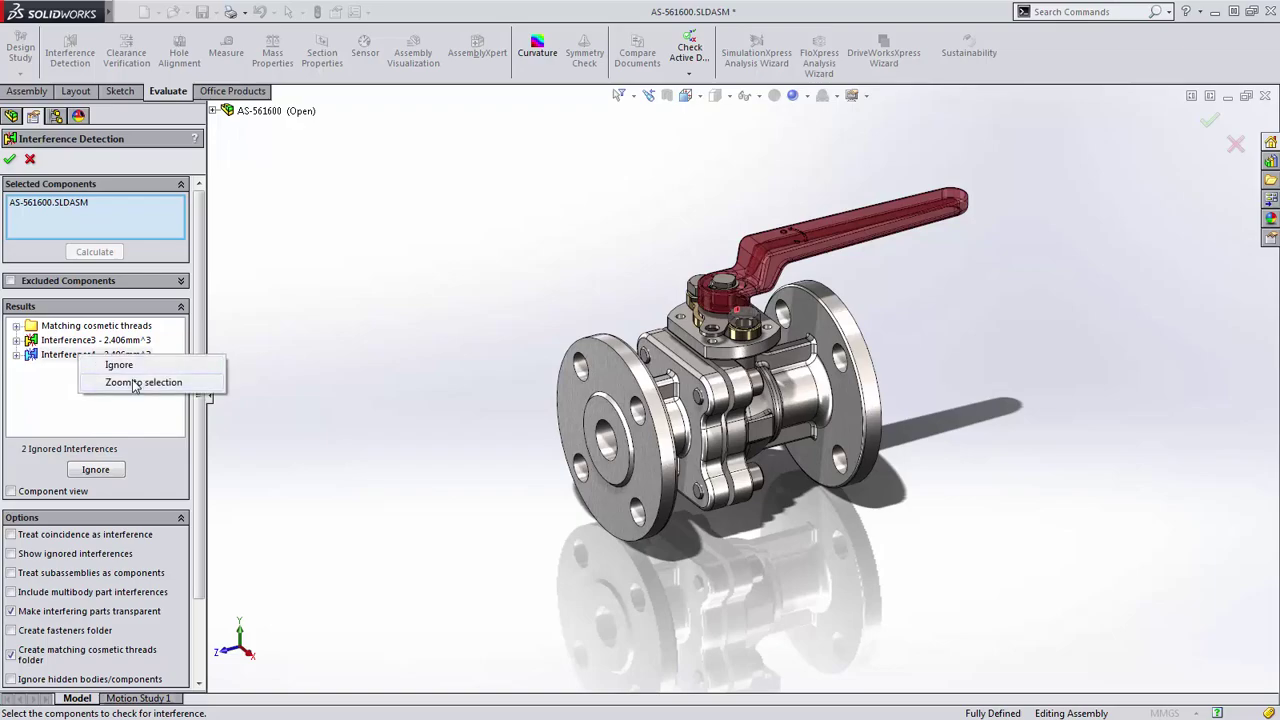
{"action": "left_click", "coordinate": [135, 382]}
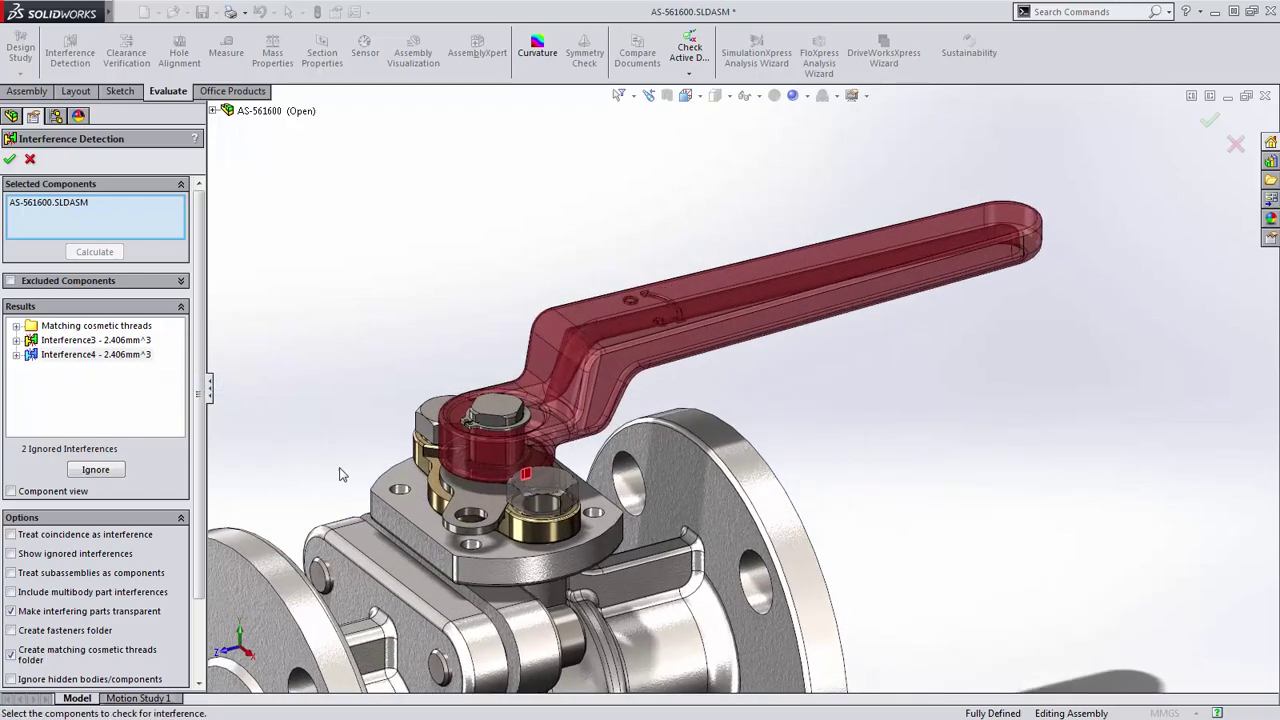
{"action": "middle_click_drag", "start_coordinate": [337, 466], "coordinate": [425, 462]}
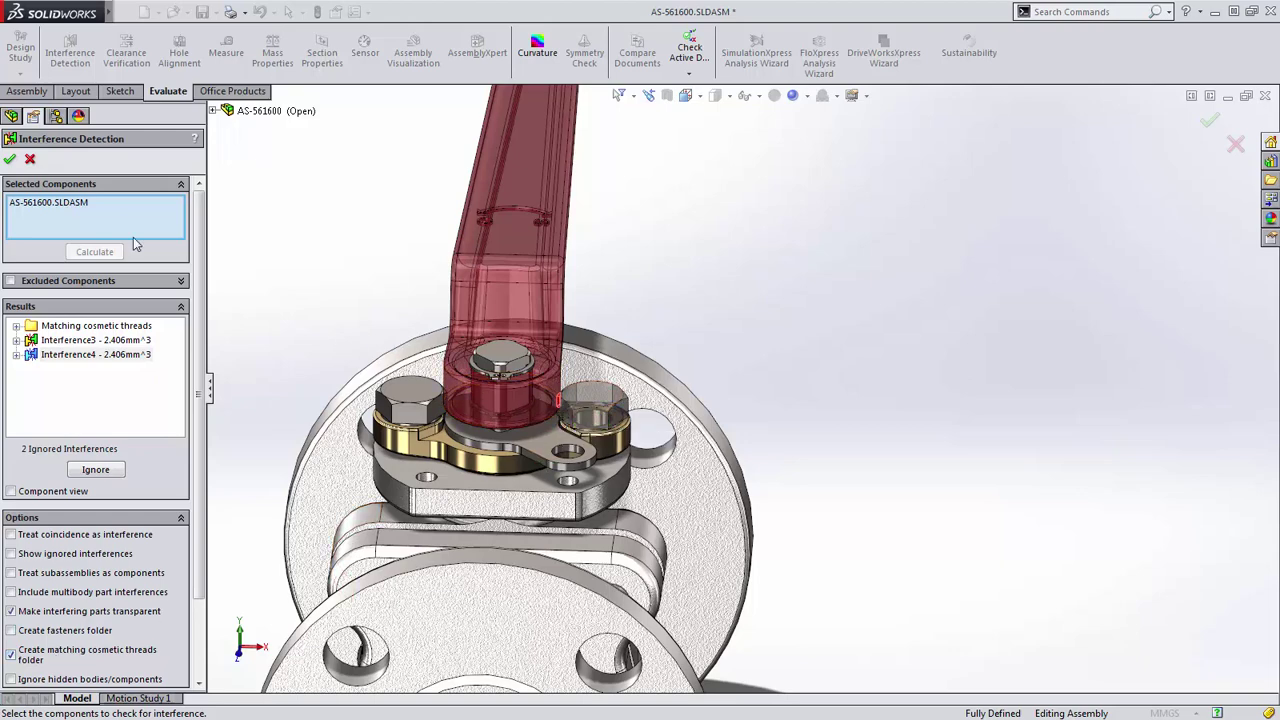
{"action": "left_click", "coordinate": [9, 159]}
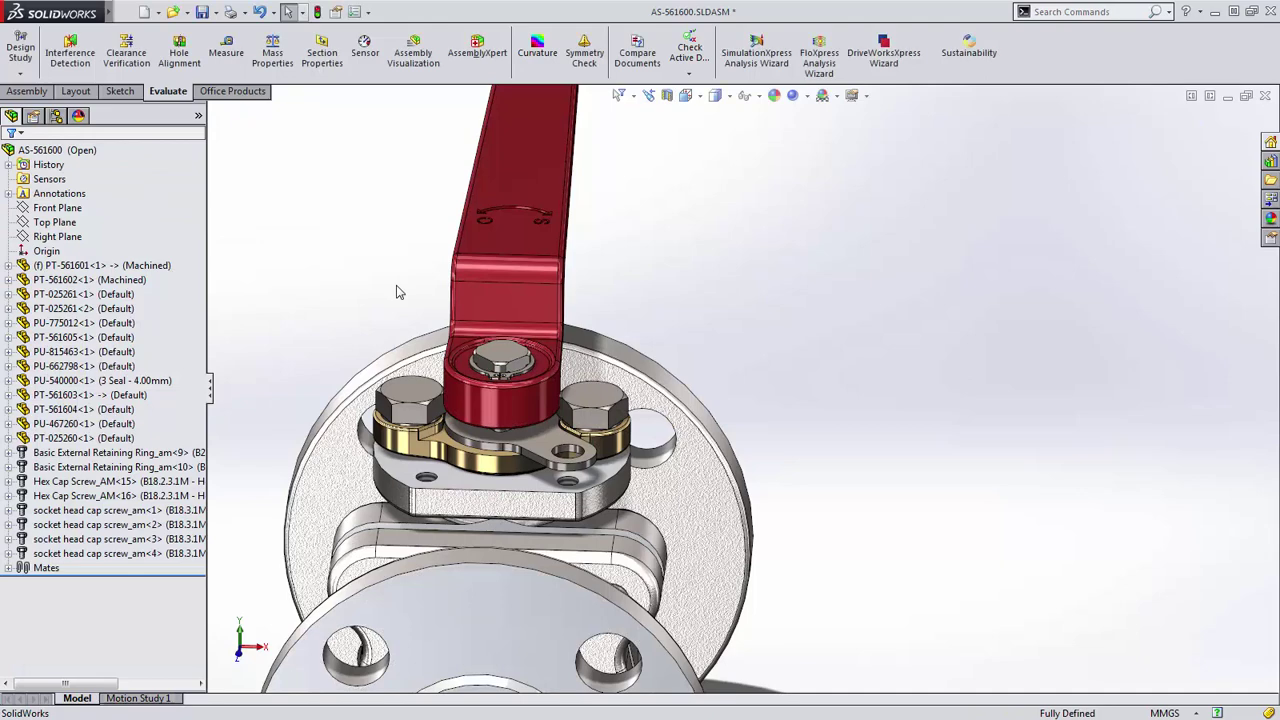
Set the Hole Spacing dimension of the brass-coloured plate PT-561603 to 40 mm
{"action": "left_click", "coordinate": [620, 455]}
{"action": "double_click", "coordinate": [494, 486]}
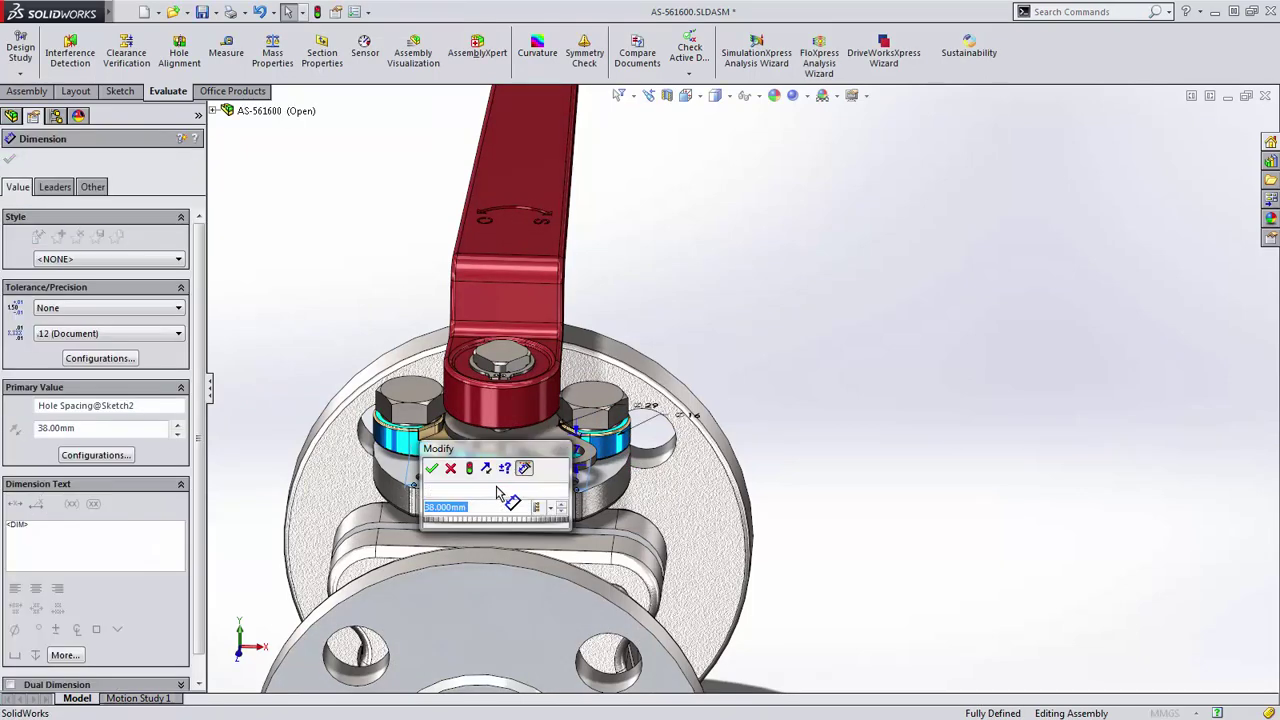
{"action": "type", "text": "40"}
{"action": "key", "text": "Return"}
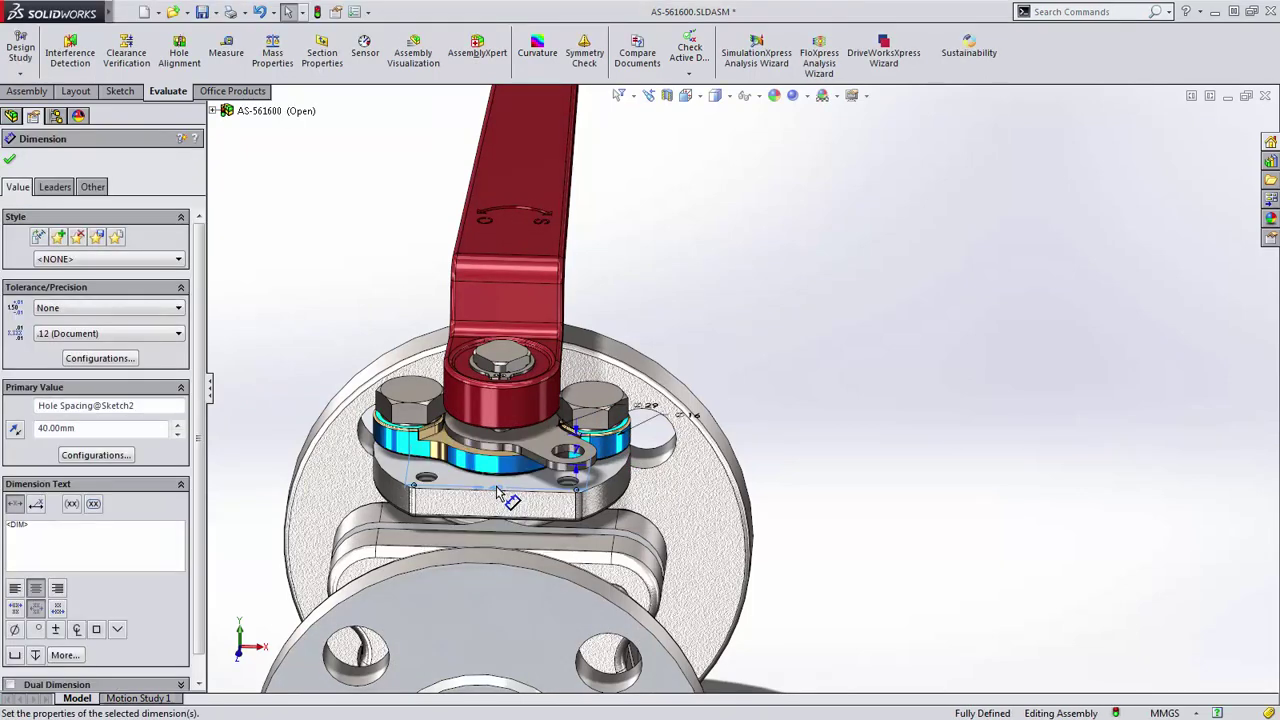
{"action": "key", "text": "Escape"}
{"action": "key", "text": "Escape"}
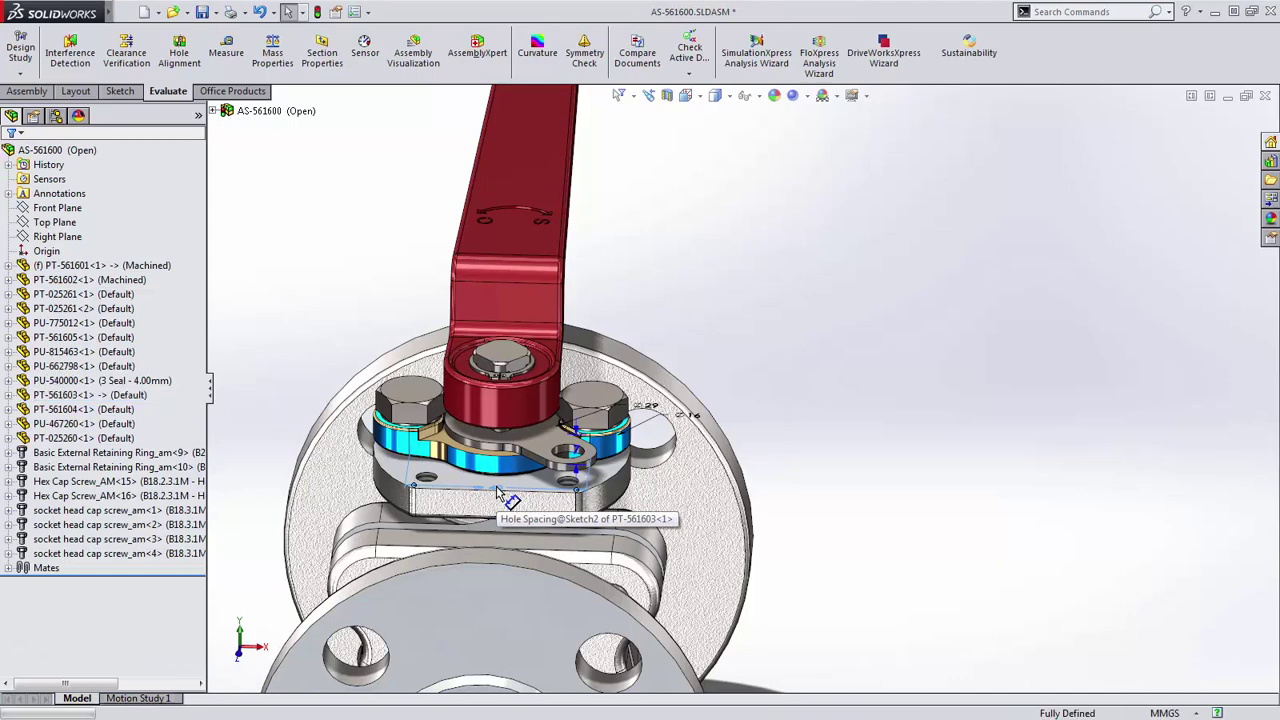
Rerun the interference check with the new hole spacing and examine Interference5
{"action": "left_click", "coordinate": [70, 55]}
{"action": "left_click", "coordinate": [95, 252]}
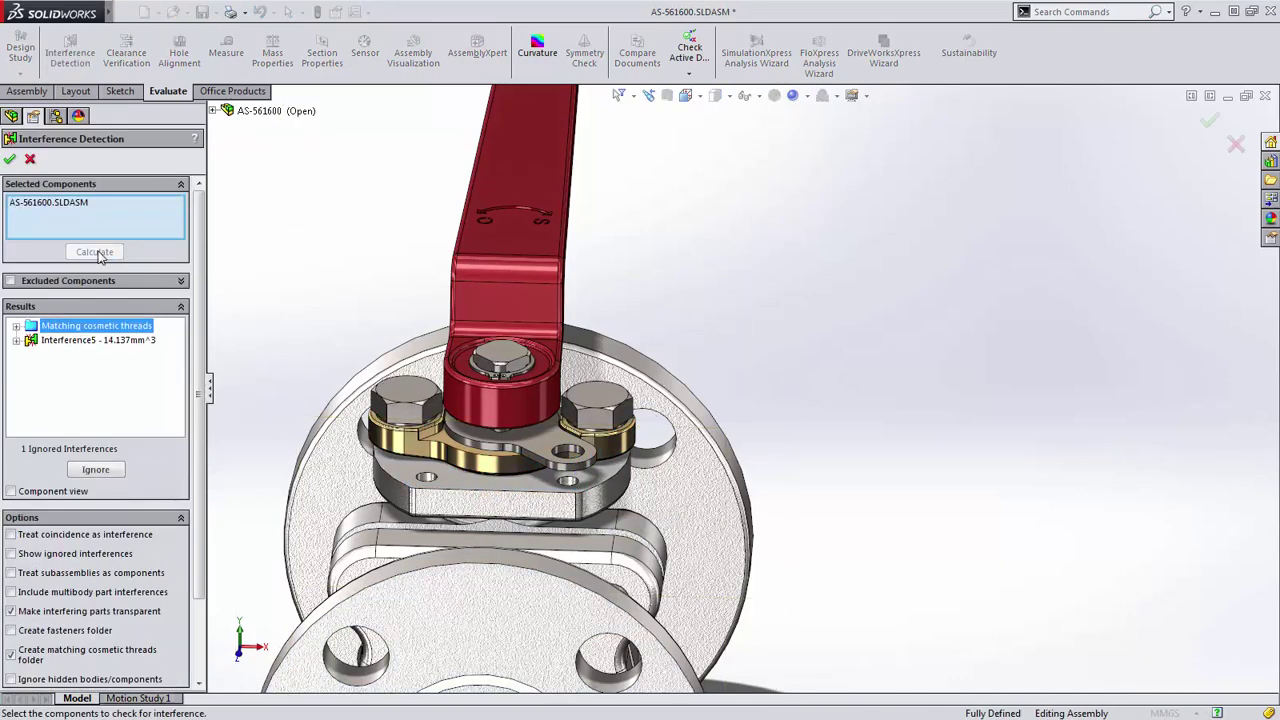
{"action": "left_click", "coordinate": [113, 344]}
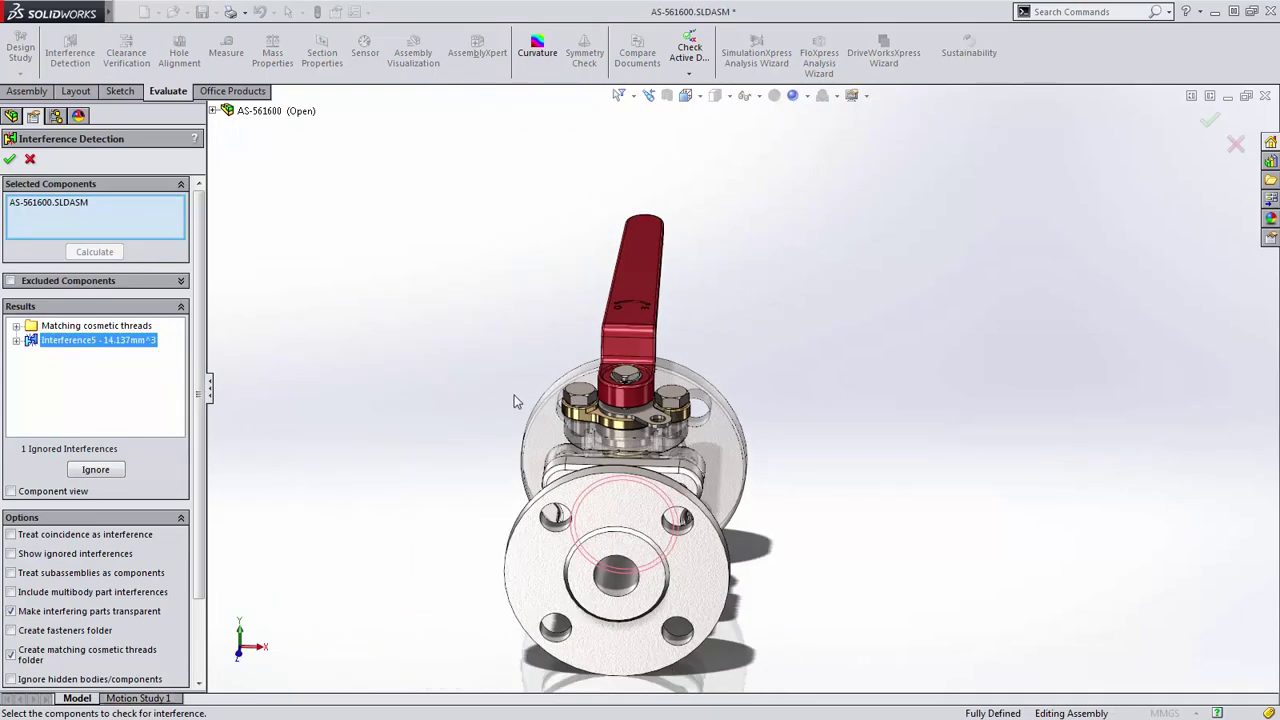
{"action": "middle_click_drag", "start_coordinate": [480, 420], "coordinate": [483, 459]}
{"action": "scroll", "coordinate": [483, 459], "scroll_direction": "down", "scroll_amount": 6}
{"action": "key", "text": "f"}
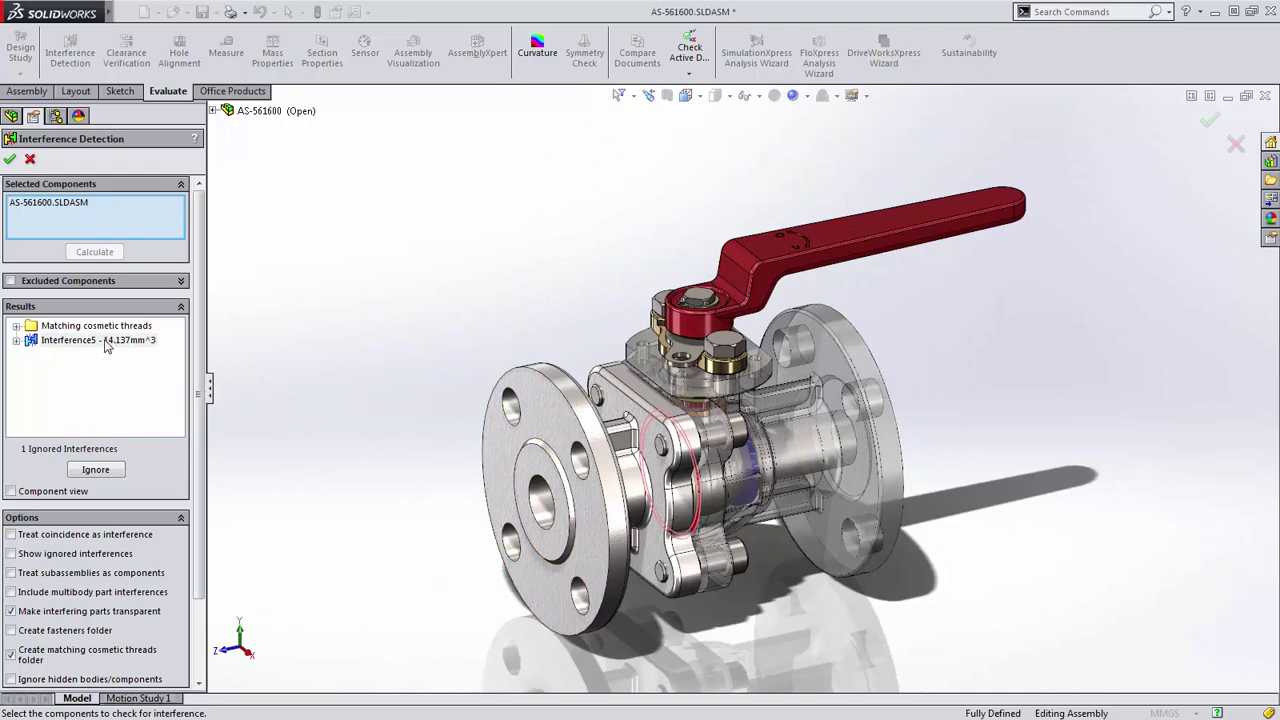
Mark Interference5 as ignored in the interference results
{"action": "right_click", "coordinate": [107, 345]}
{"action": "left_click", "coordinate": [180, 351]}
{"action": "middle_click_drag", "start_coordinate": [478, 384], "coordinate": [471, 396]}
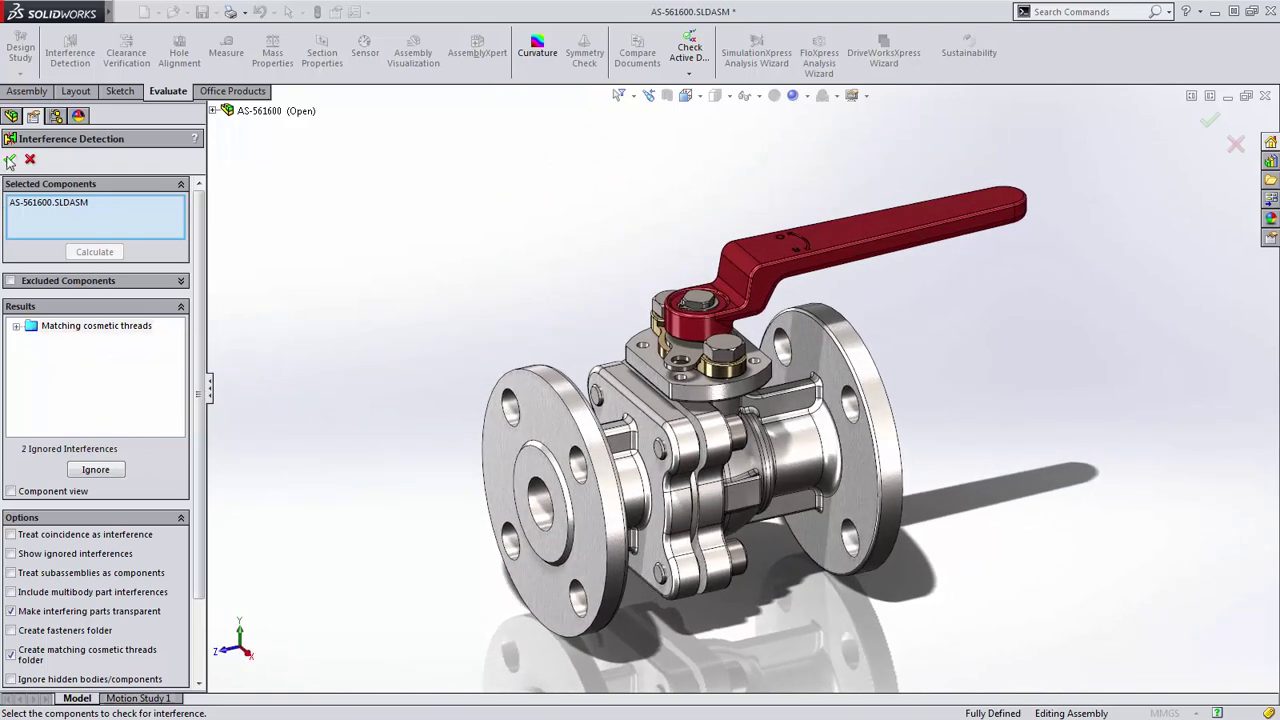